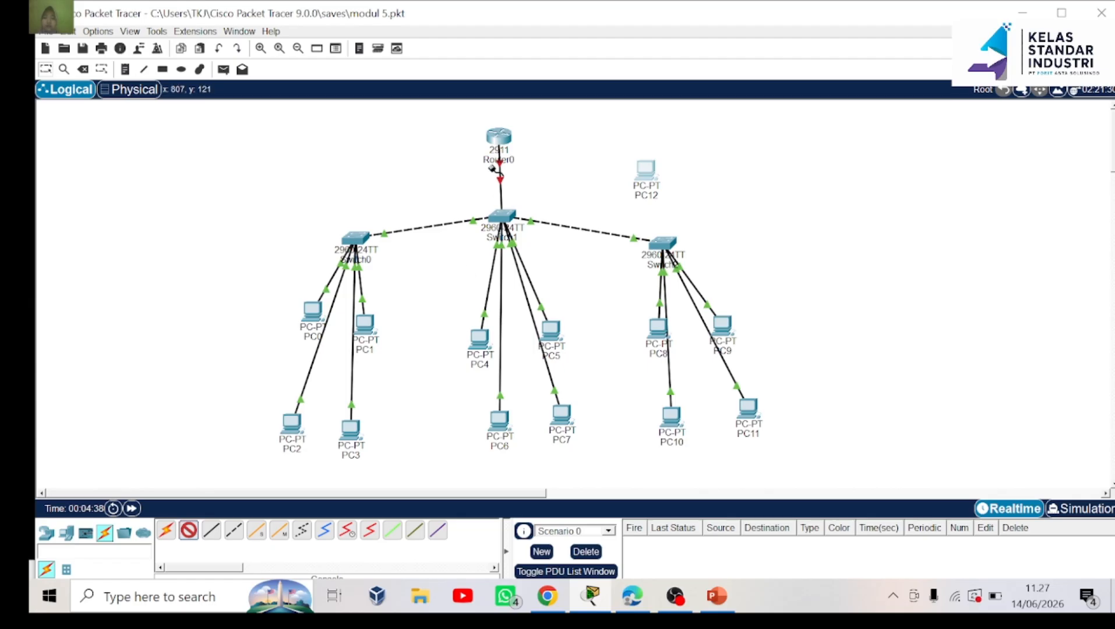
Run a console cable from Router0's Console port to PC12's RS 232 port
{"action": "left_click", "coordinate": [501, 137]}
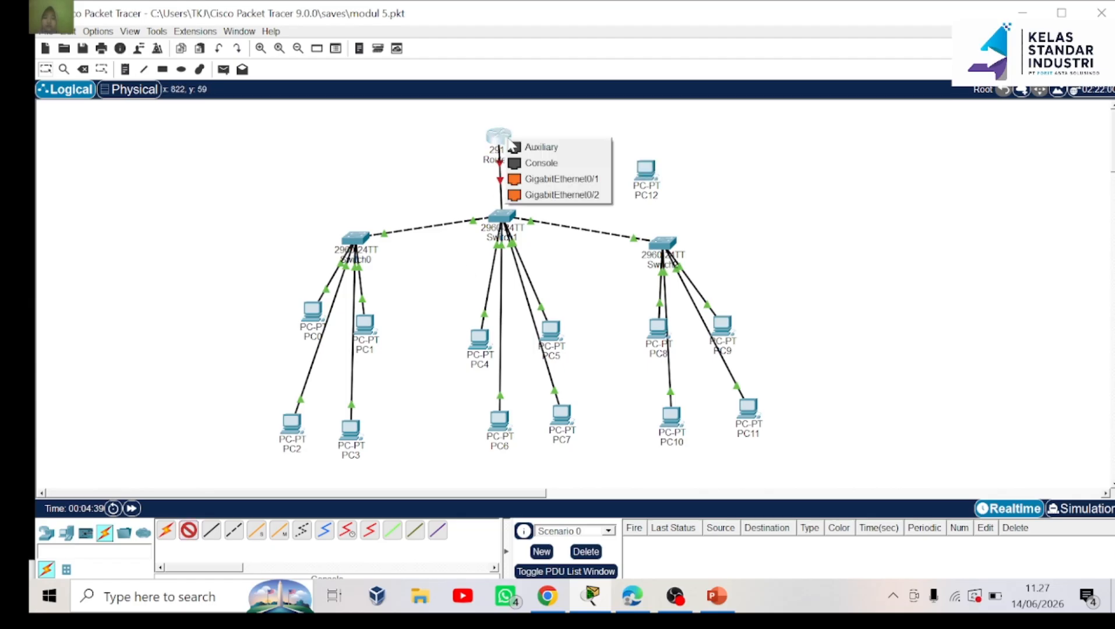
{"action": "left_click", "coordinate": [541, 163]}
{"action": "left_click", "coordinate": [647, 174]}
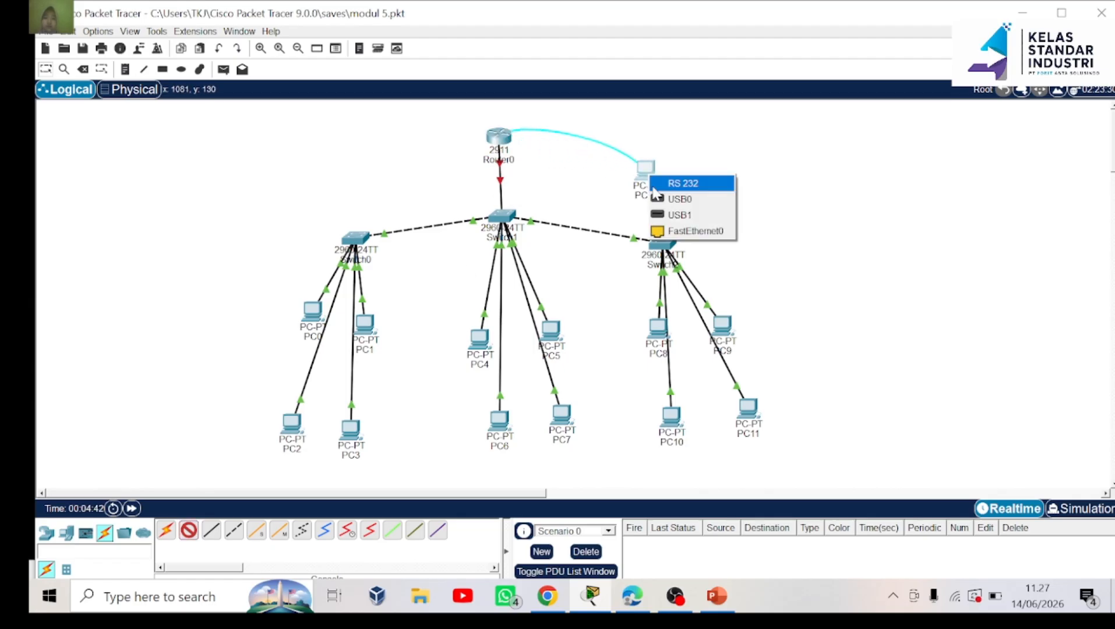
{"action": "left_click", "coordinate": [678, 183]}
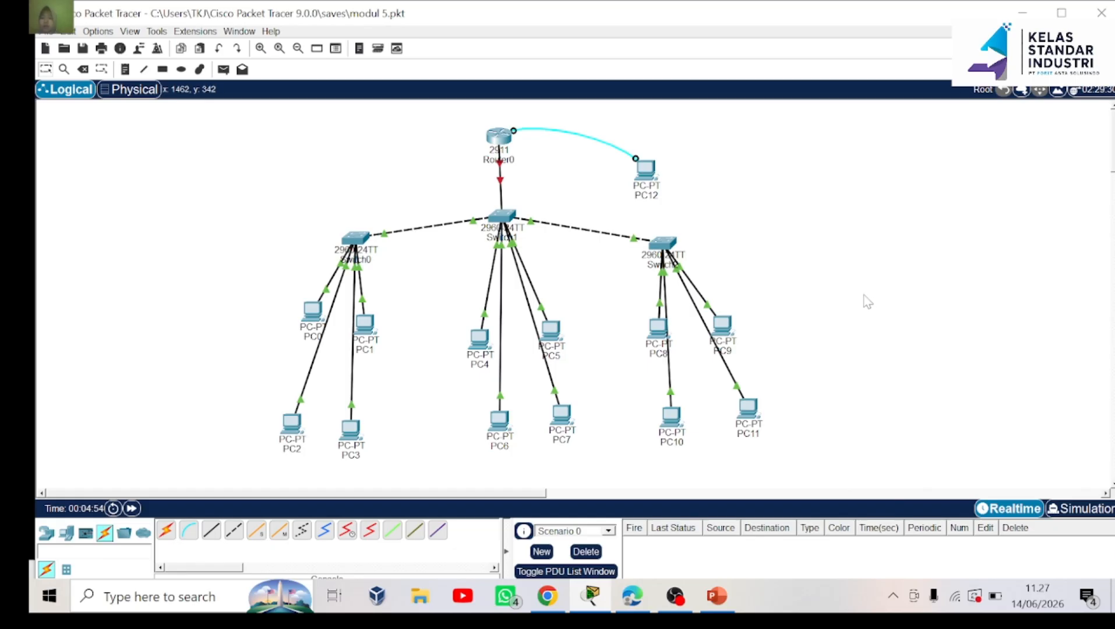
Open PC12's Terminal and connect with the default 9600 serial settings
{"action": "left_click", "coordinate": [643, 173]}
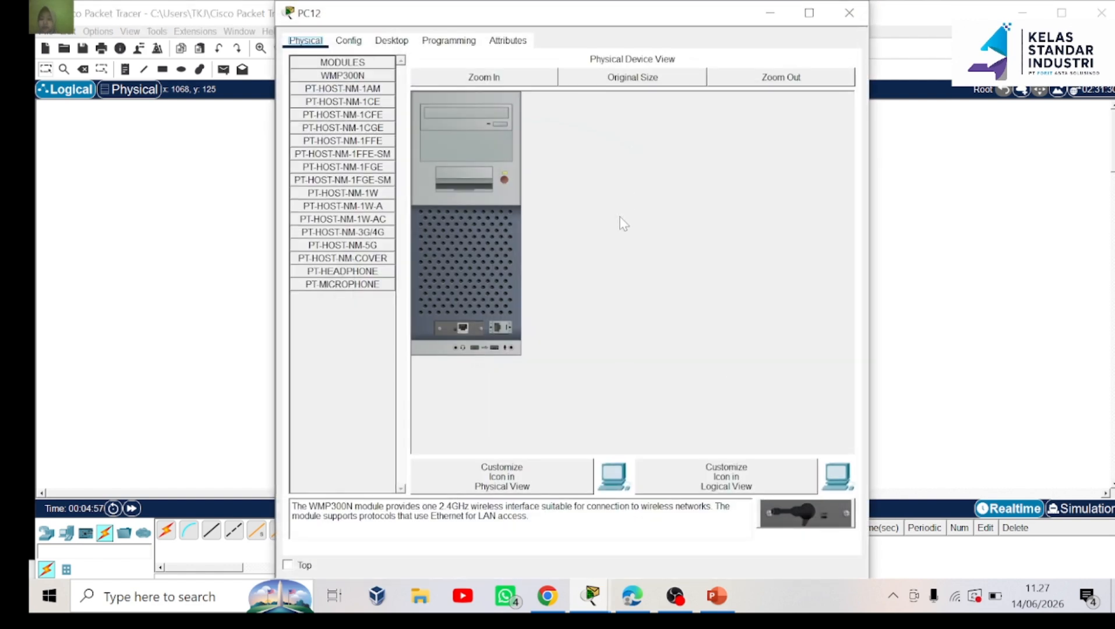
{"action": "left_click", "coordinate": [398, 41]}
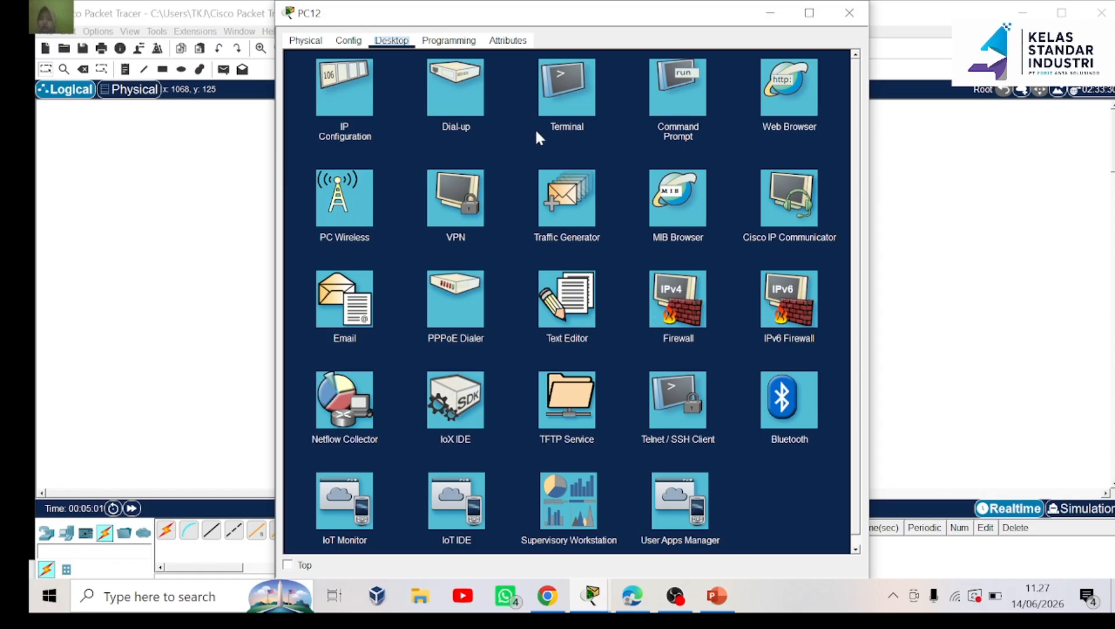
{"action": "left_click", "coordinate": [565, 109]}
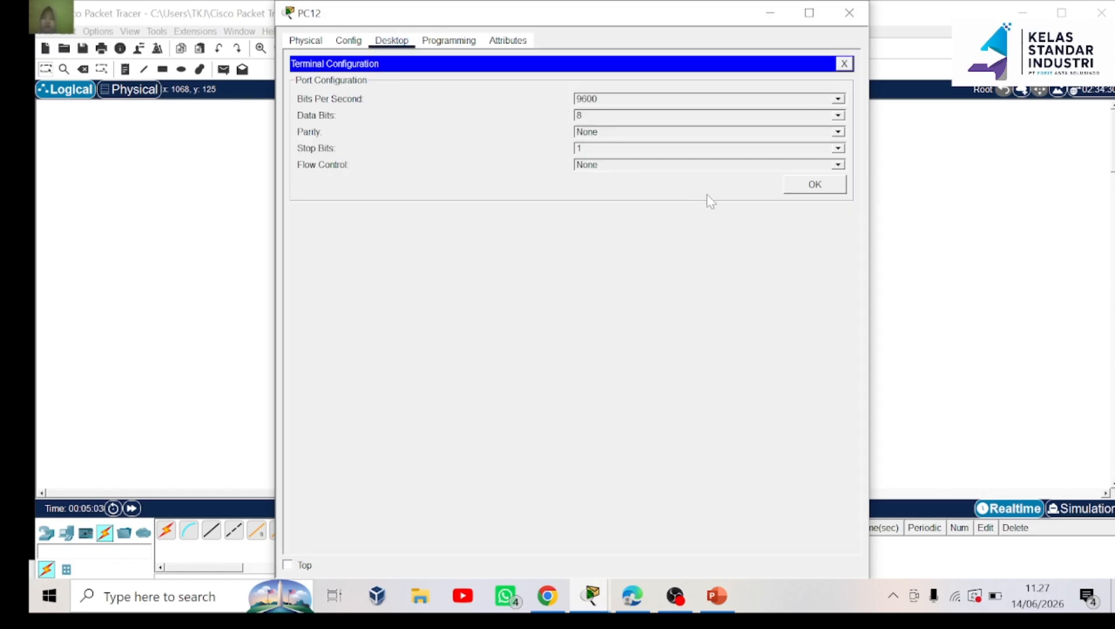
{"action": "left_click", "coordinate": [815, 184]}
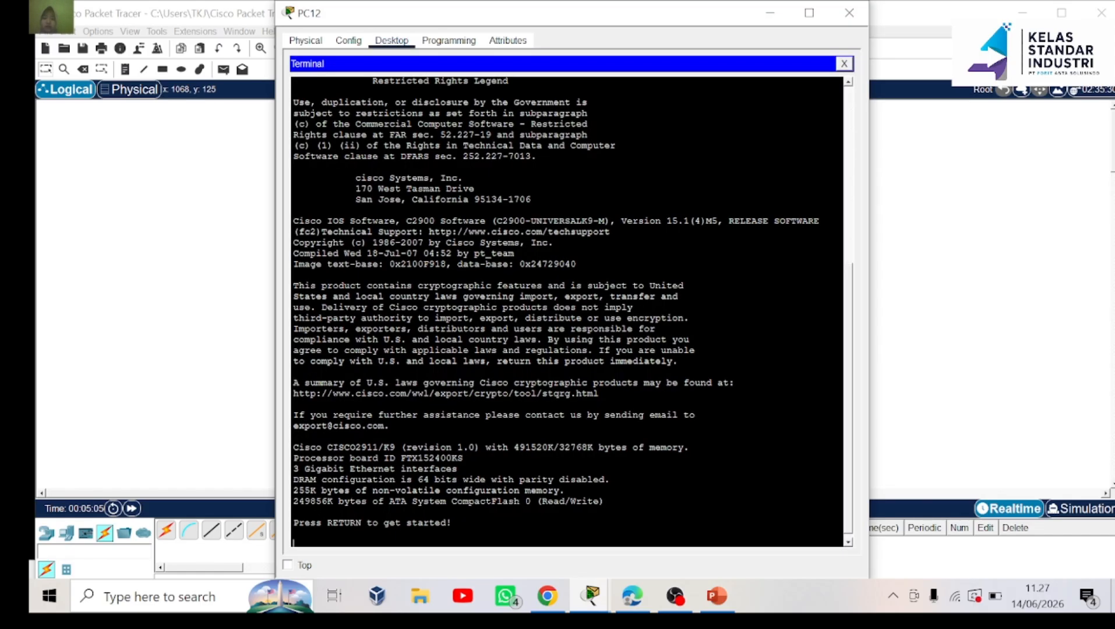
Wake the router console and enter privileged mode with 'en'
{"action": "key", "text": "Return"}
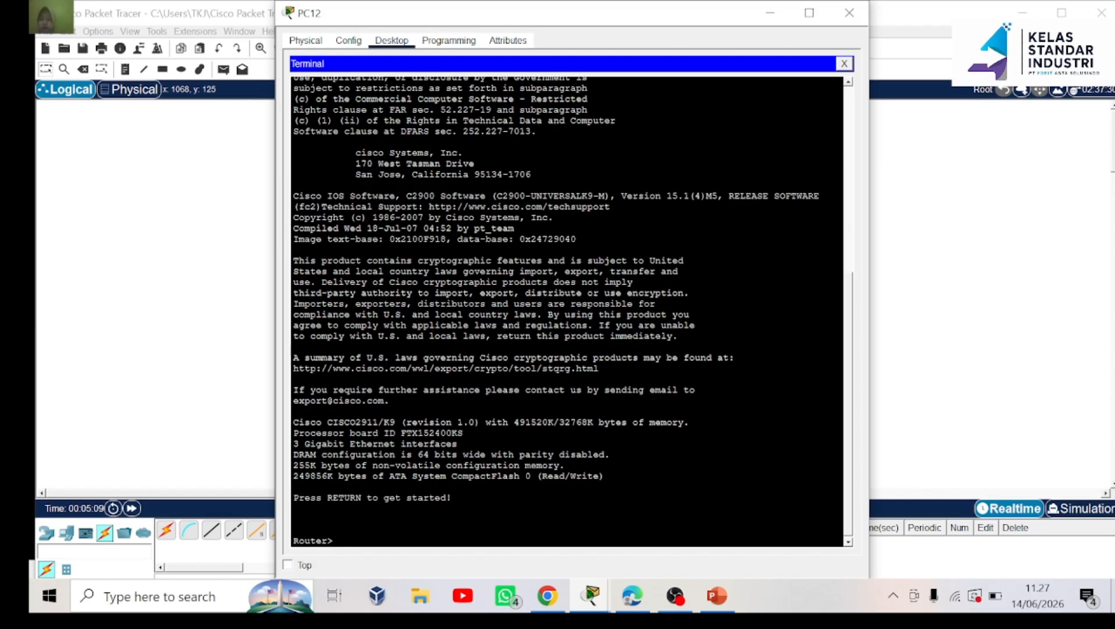
{"action": "type", "text": "en"}
{"action": "key", "text": "Return"}
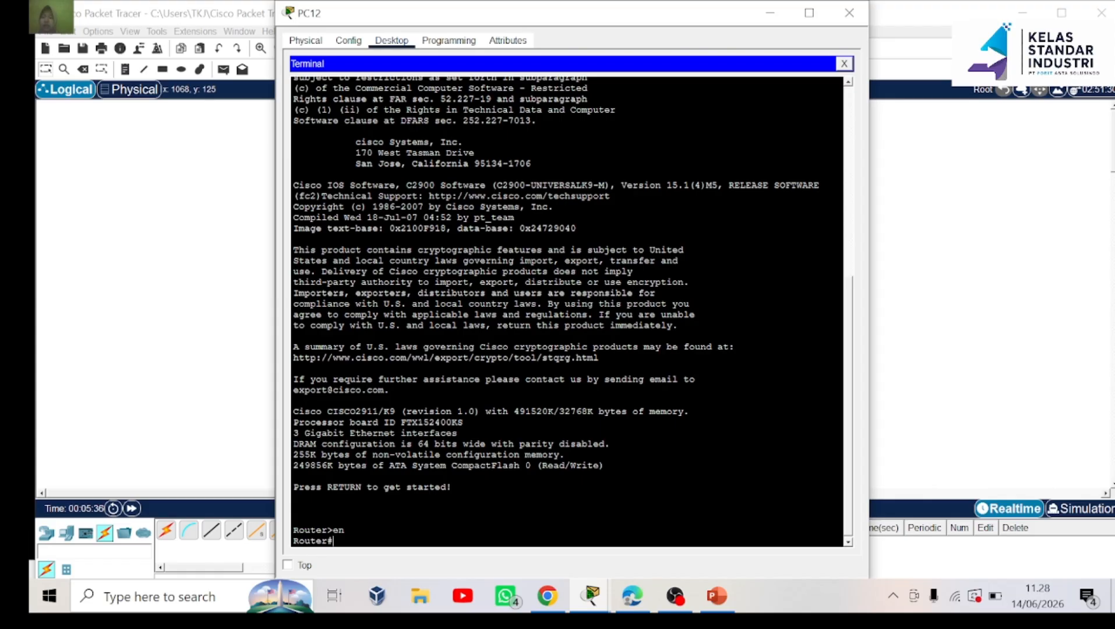
Enter global configuration with 'conf t' and create local user admin with a password
{"action": "type", "text": "conf t"}
{"action": "key", "text": "Return"}
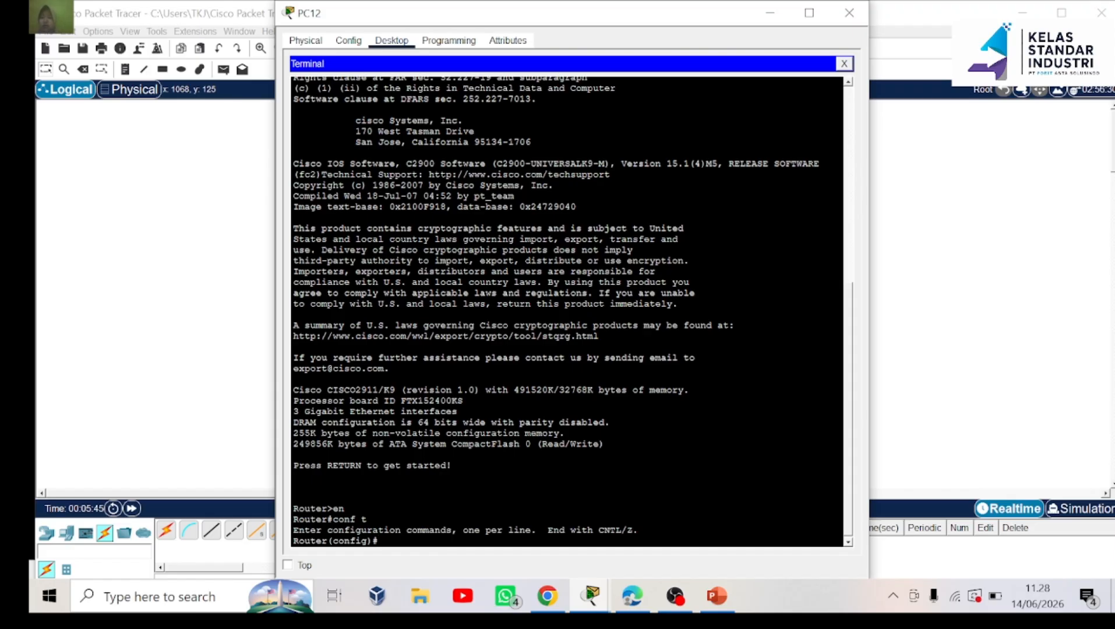
{"action": "type", "text": "username admin pas"}
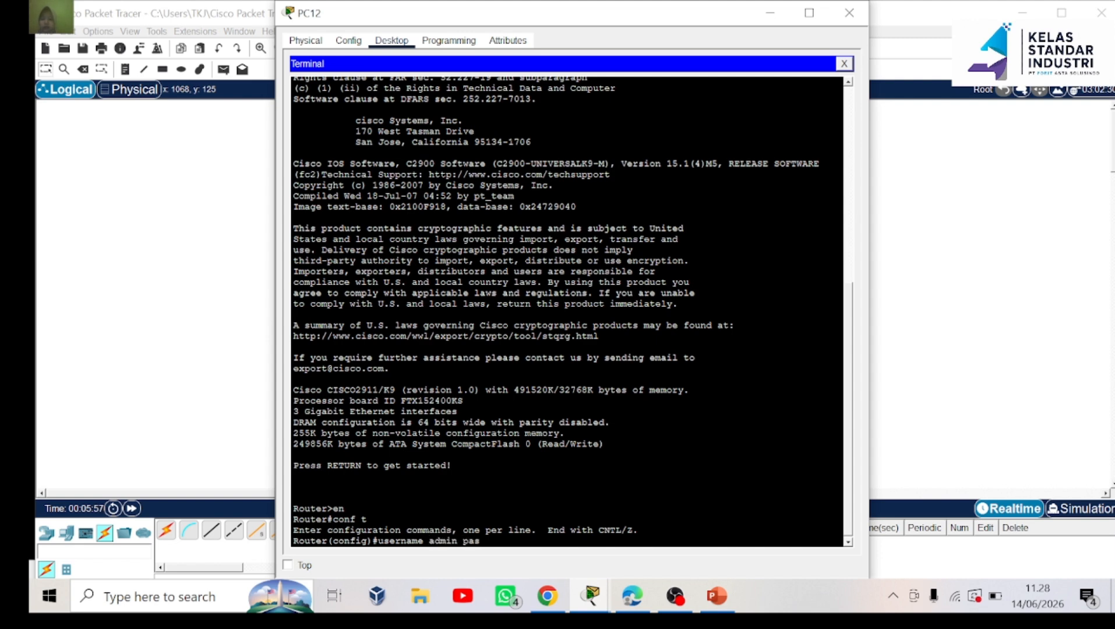
{"action": "type", "text": "sword 123"}
{"action": "key", "text": "Return"}
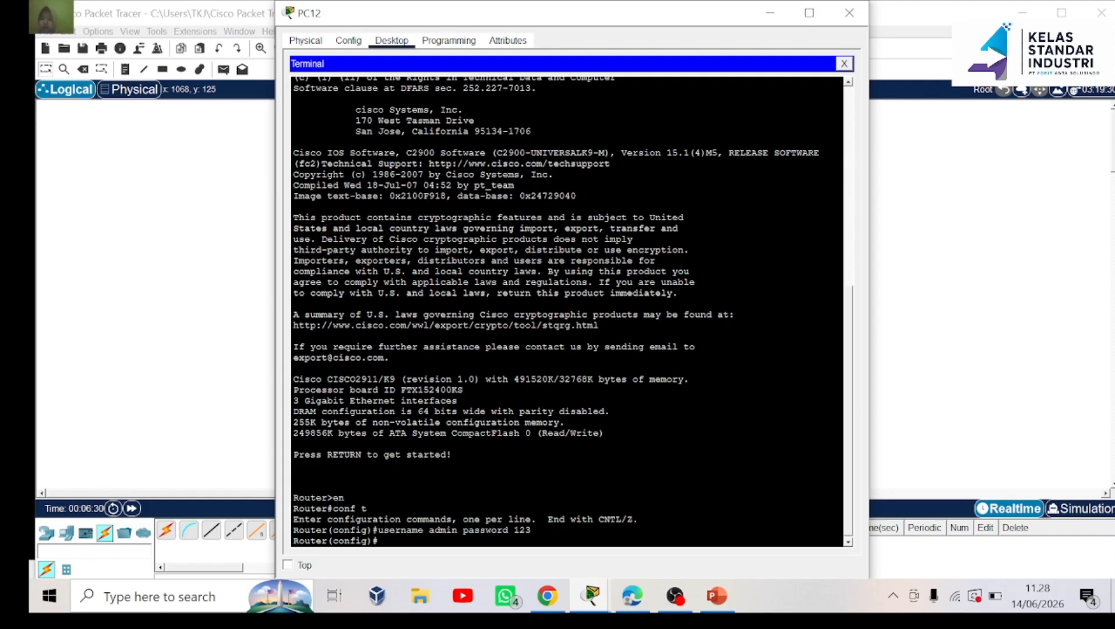
Set the router's enable secret, correcting a typo before applying it
{"action": "type", "text": "enable secret cisc"}
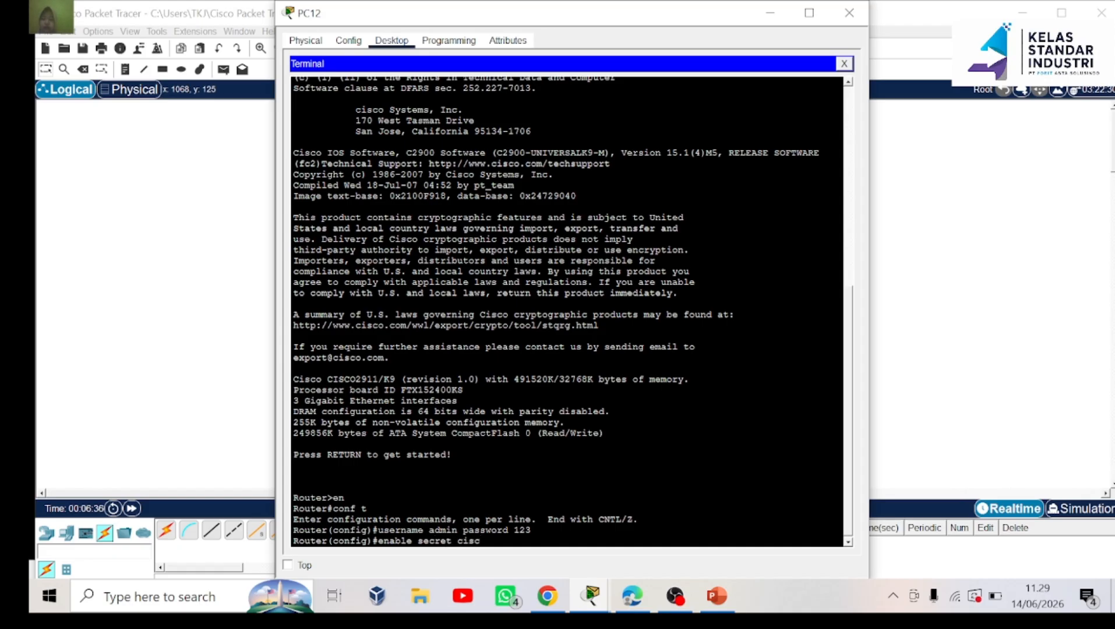
{"action": "type", "text": "o"}
{"action": "key", "text": "BackSpace"}
{"action": "key", "text": "BackSpace"}
{"action": "key", "text": "BackSpace"}
{"action": "key", "text": "BackSpace"}
{"action": "key", "text": "BackSpace"}
{"action": "type", "text": "cisco"}
{"action": "key", "text": "Return"}
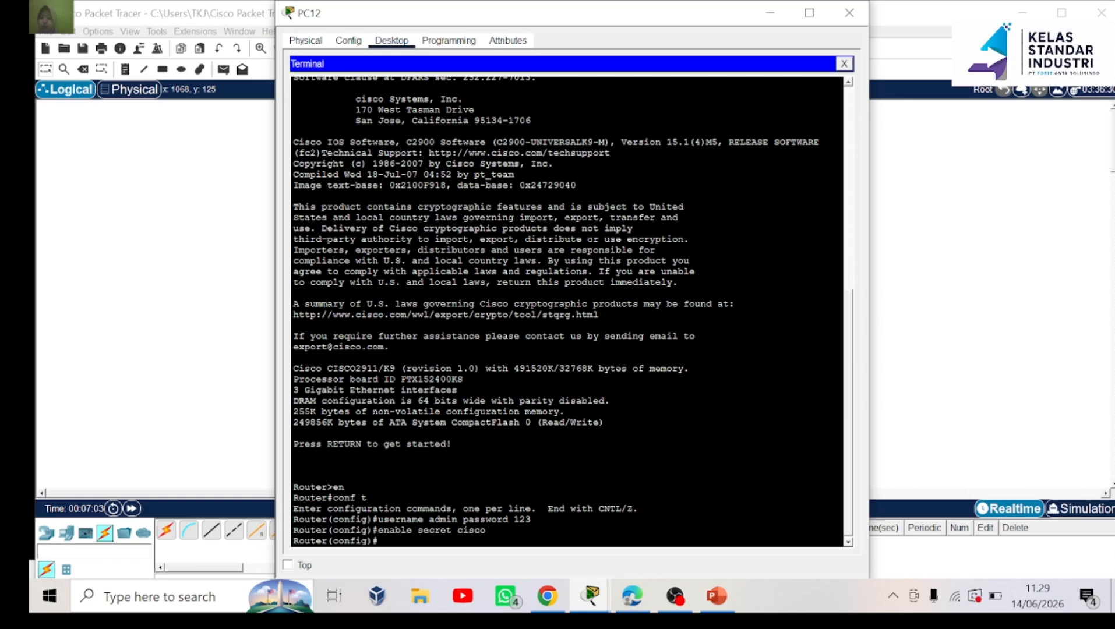
Set the domain name to intan and enter line configuration for vty 0 2
{"action": "type", "text": "ip domain-name "}
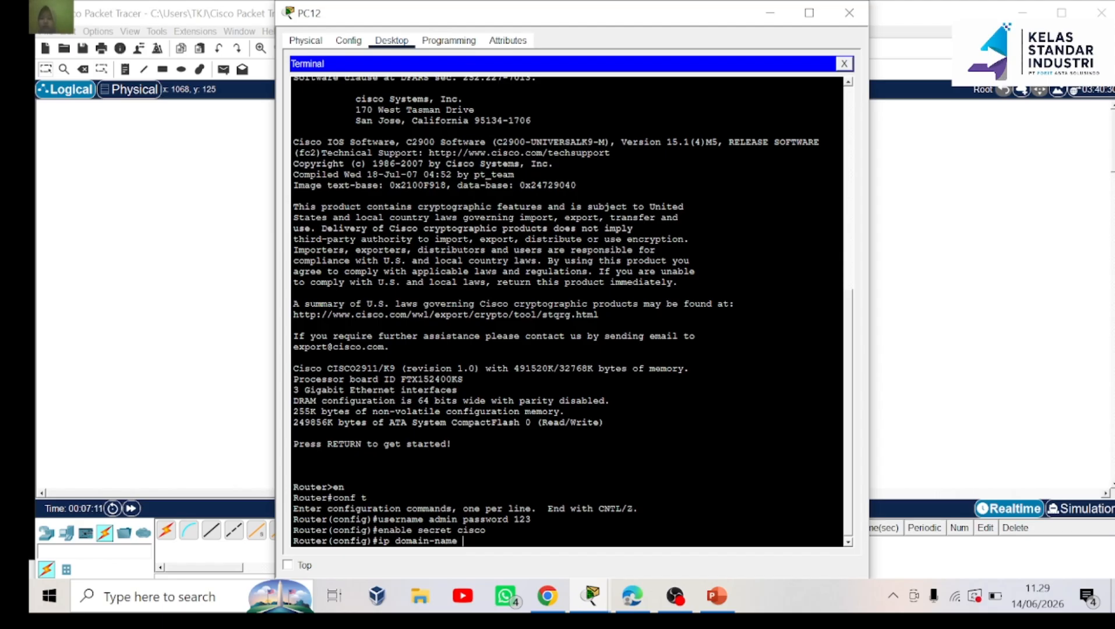
{"action": "type", "text": "si"}
{"action": "key", "text": "BackSpace"}
{"action": "key", "text": "BackSpace"}
{"action": "type", "text": "intan"}
{"action": "key", "text": "Return"}
{"action": "type", "text": "l"}
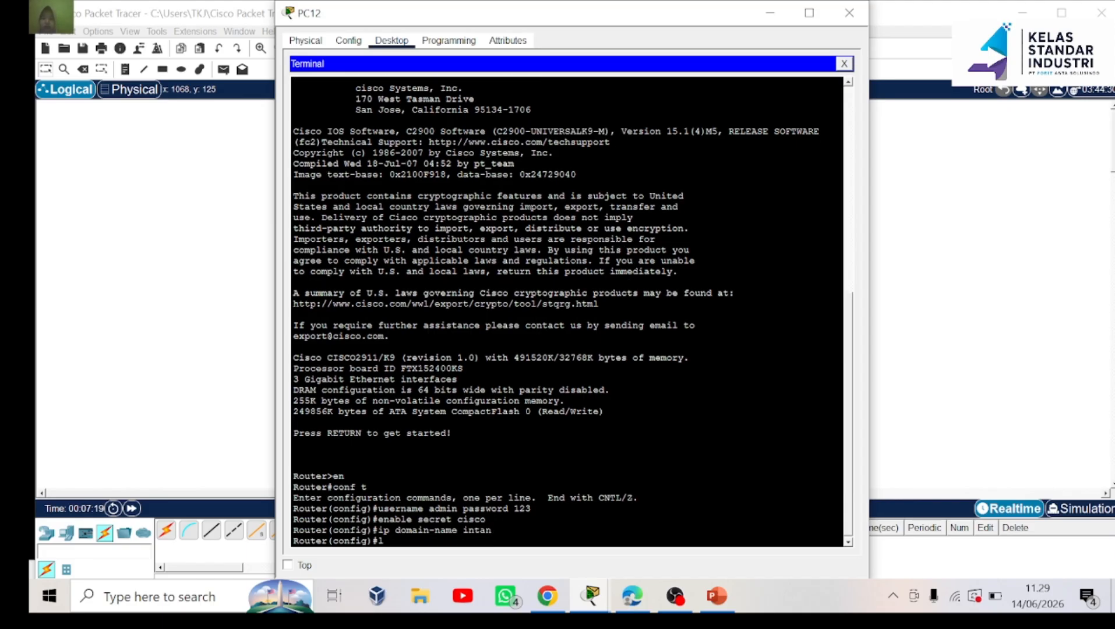
{"action": "type", "text": "ine vty 0 2"}
{"action": "key", "text": "Return"}
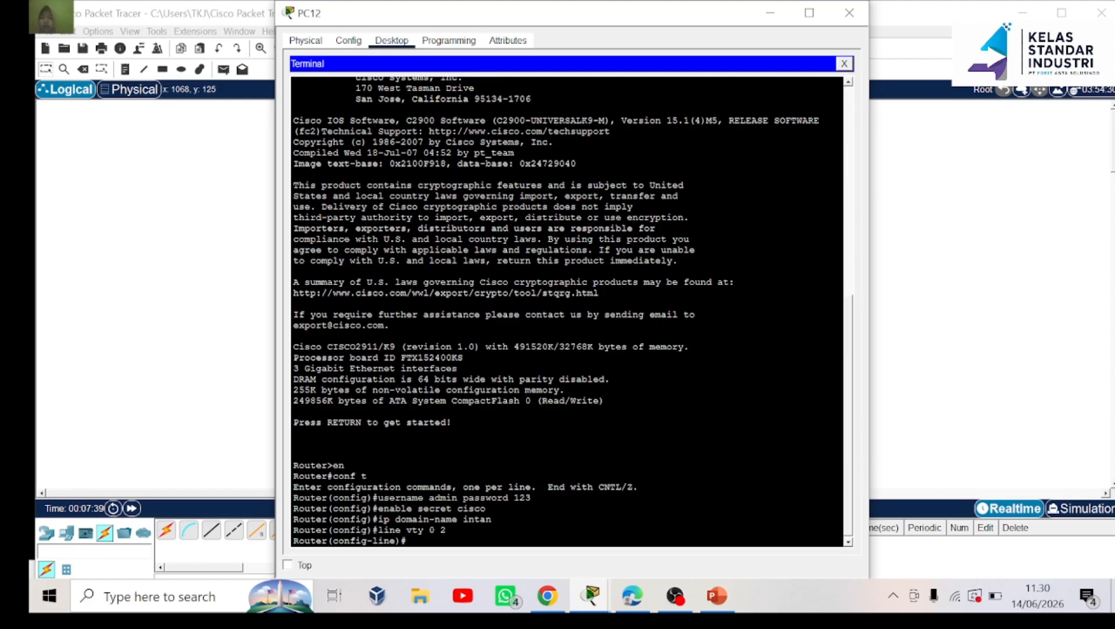
Set the vty 0 2 transport input to telnet, after briefly trying ssh
{"action": "type", "text": "transport input telnet"}
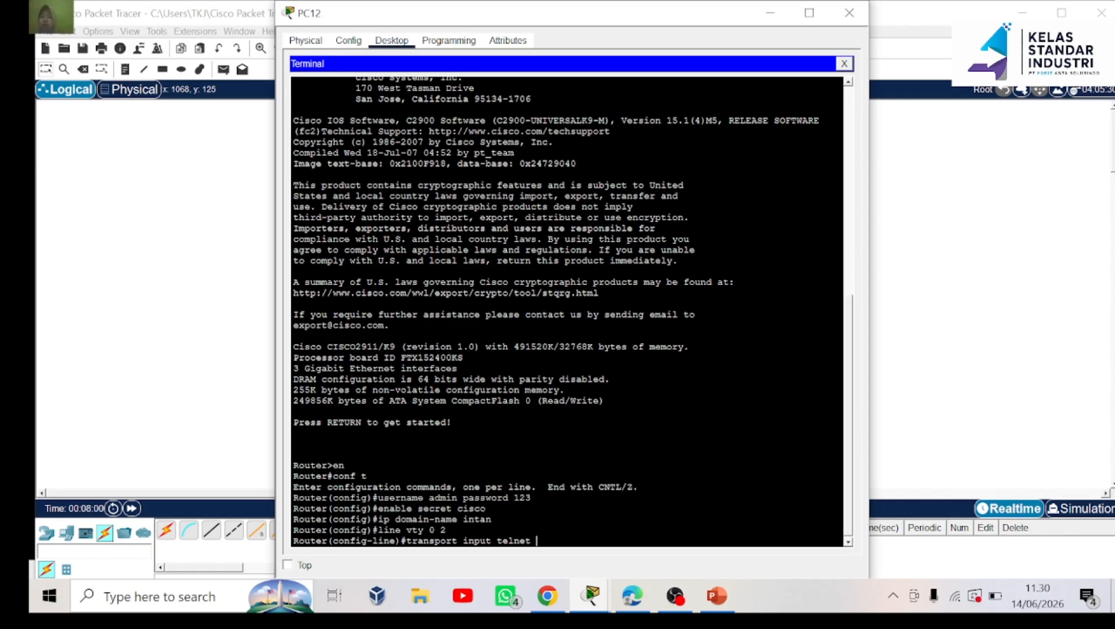
{"action": "key", "text": "BackSpace"}
{"action": "key", "text": "BackSpace"}
{"action": "key", "text": "BackSpace"}
{"action": "key", "text": "BackSpace"}
{"action": "key", "text": "BackSpace"}
{"action": "key", "text": "BackSpace"}
{"action": "key", "text": "BackSpace"}
{"action": "type", "text": "ssh"}
{"action": "key", "text": "BackSpace"}
{"action": "key", "text": "BackSpace"}
{"action": "key", "text": "BackSpace"}
{"action": "key", "text": "BackSpace"}
{"action": "type", "text": "telnet ssh"}
{"action": "key", "text": "BackSpace"}
{"action": "key", "text": "BackSpace"}
{"action": "key", "text": "BackSpace"}
{"action": "key", "text": "BackSpace"}
{"action": "key", "text": "BackSpace"}
{"action": "key", "text": "BackSpace"}
{"action": "key", "text": "BackSpace"}
{"action": "key", "text": "BackSpace"}
{"action": "key", "text": "BackSpace"}
{"action": "key", "text": "BackSpace"}
{"action": "type", "text": "telnet"}
{"action": "key", "text": "Return"}
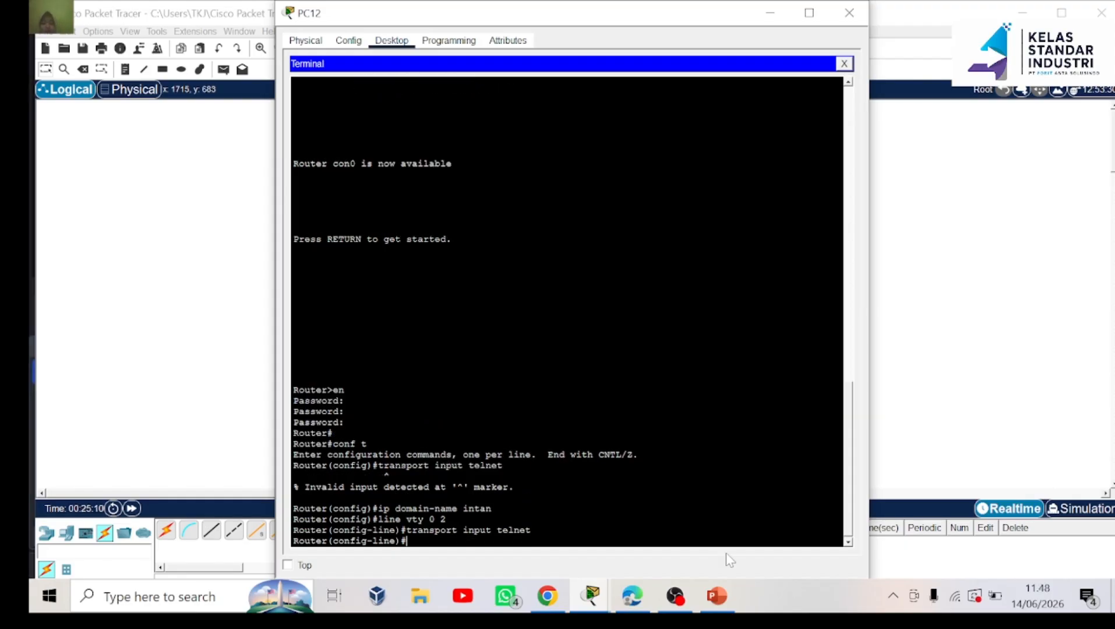
{"action": "type", "text": "login local"}
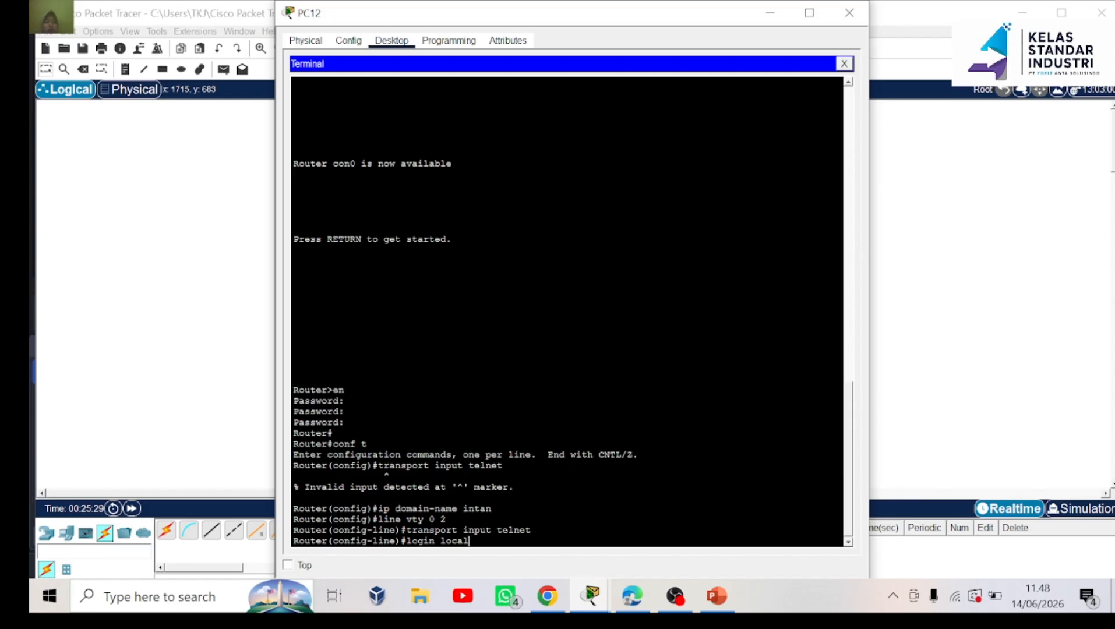
Apply login local to the vty lines and exit back to global configuration
{"action": "key", "text": "Return"}
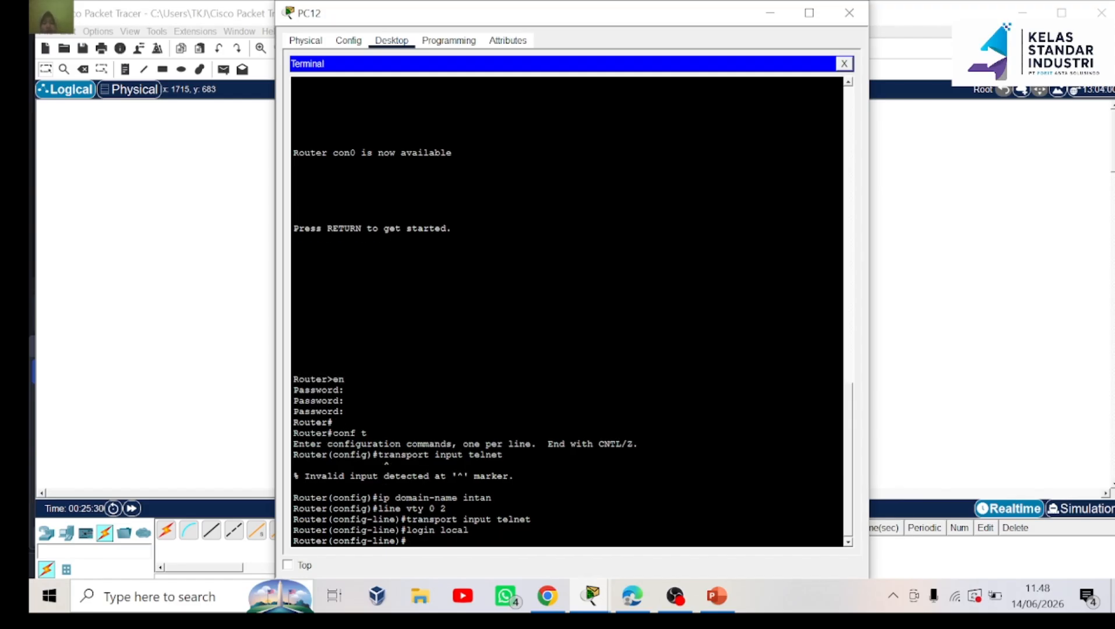
{"action": "type", "text": "exit"}
{"action": "key", "text": "Return"}
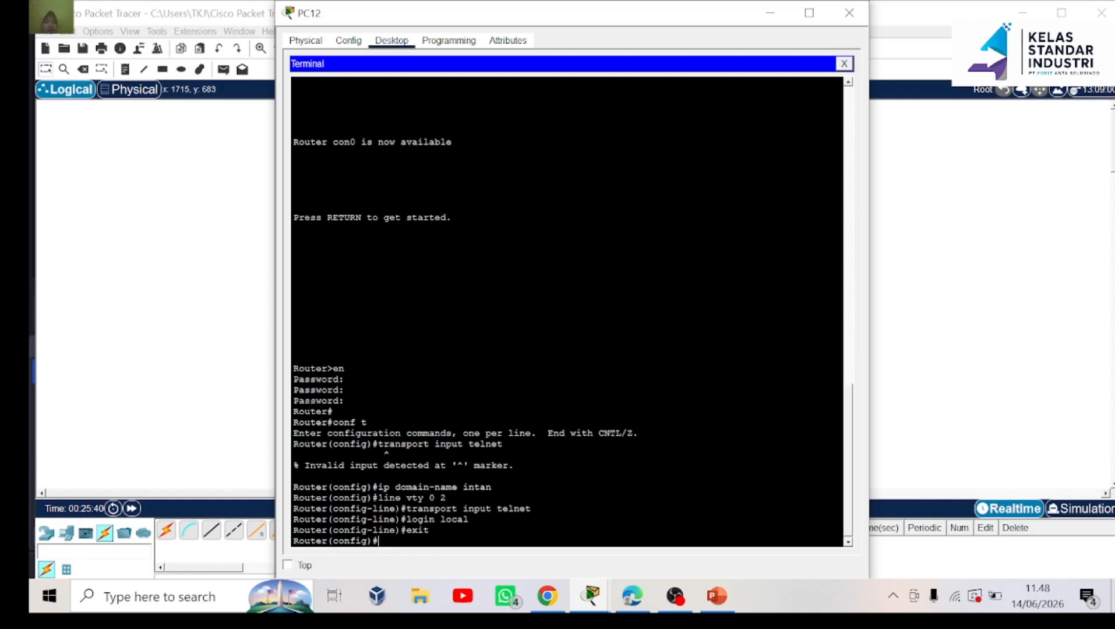
{"action": "type", "text": "crypto key gene"}
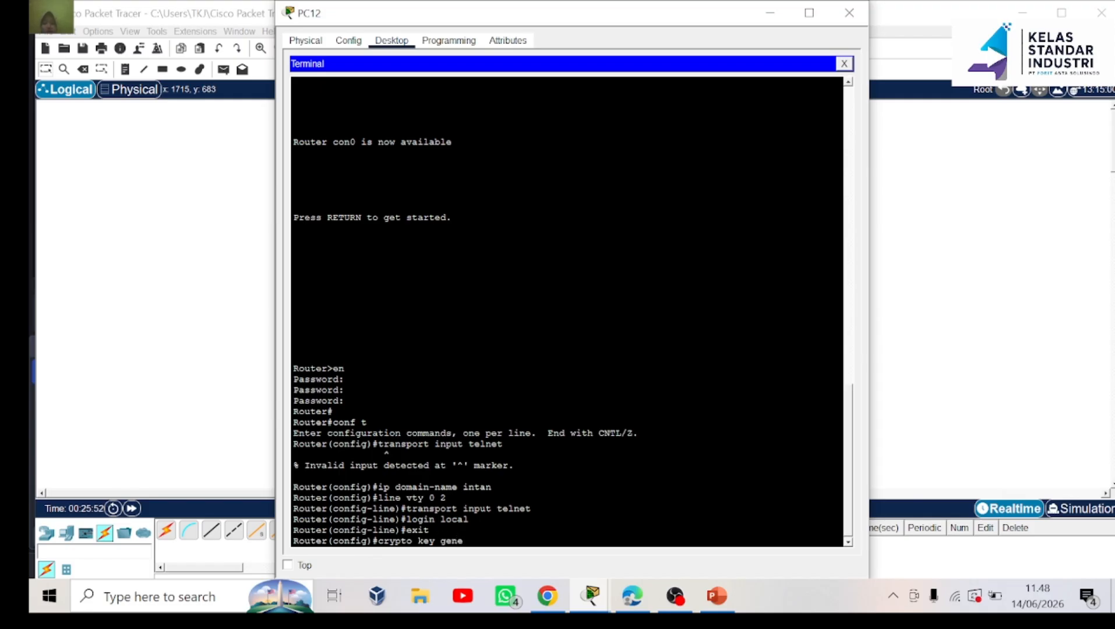
{"action": "type", "text": "rate rsa"}
Attempt RSA key generation, then rename the router to R1 after the hostname error
{"action": "key", "text": "Return"}
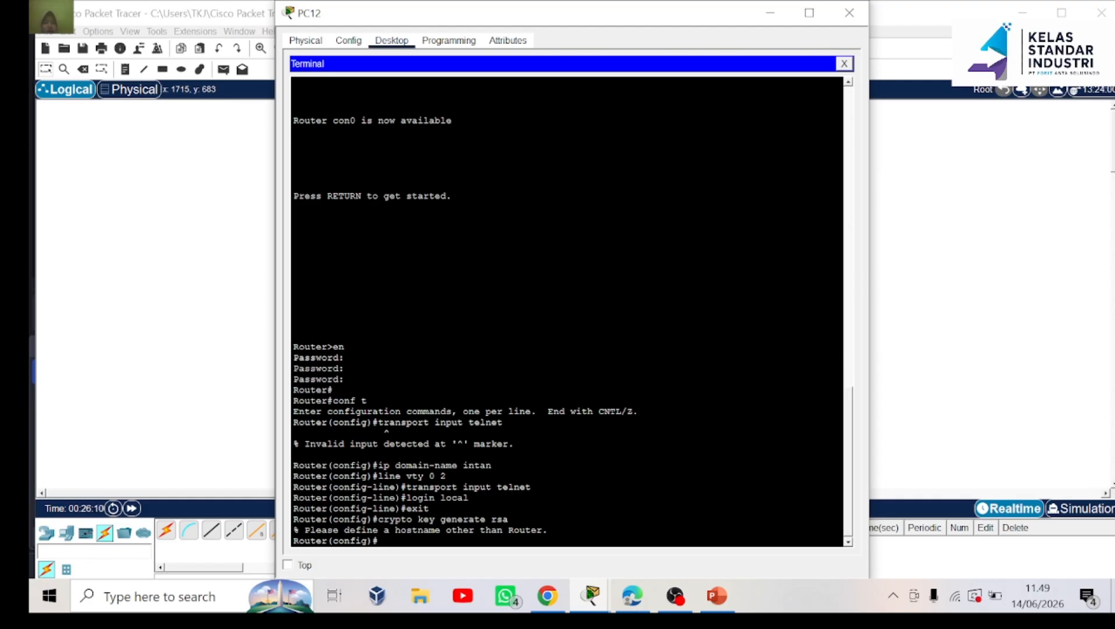
{"action": "type", "text": "hostname R1"}
{"action": "key", "text": "Return"}
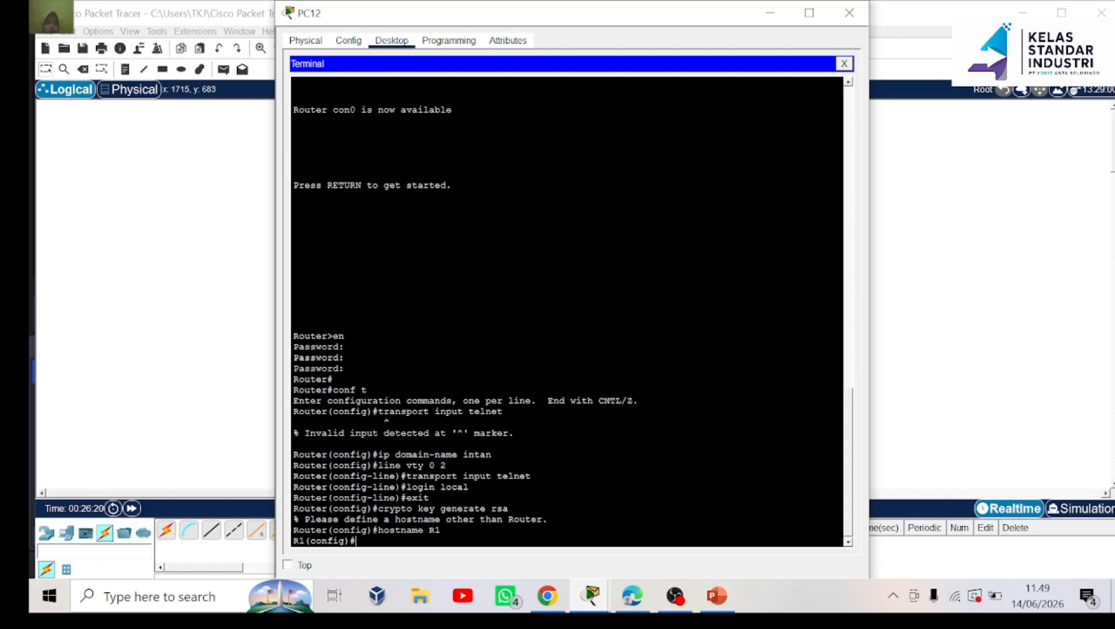
Run 'crypto key generate rsa' and create the keys with a 1024-bit modulus
{"action": "type", "text": "crypto key gene"}
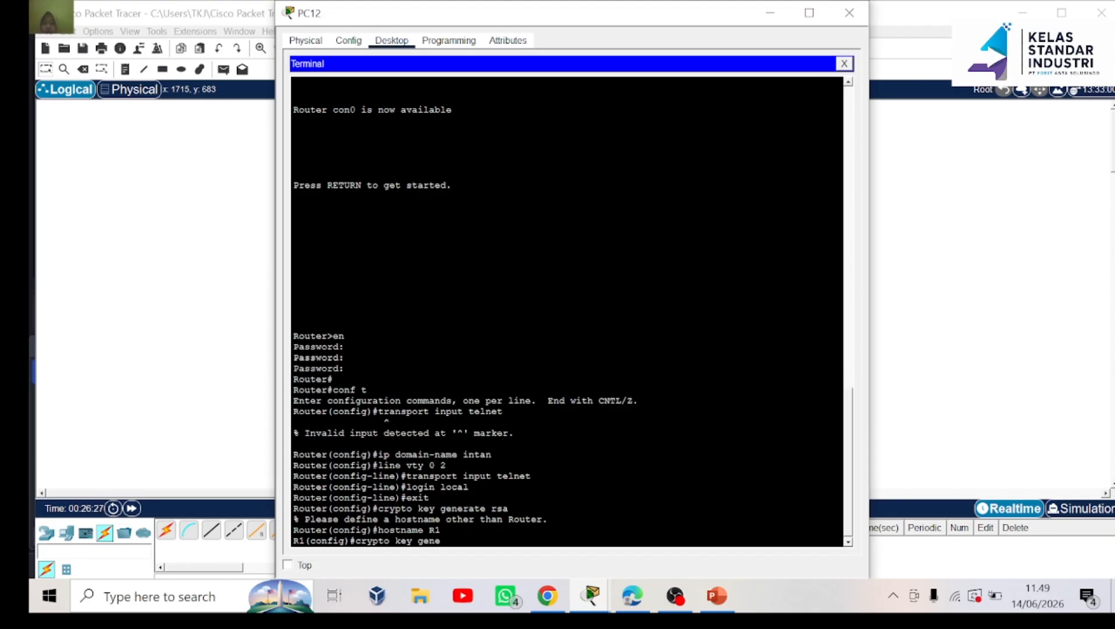
{"action": "type", "text": "rate rsa"}
{"action": "key", "text": "Return"}
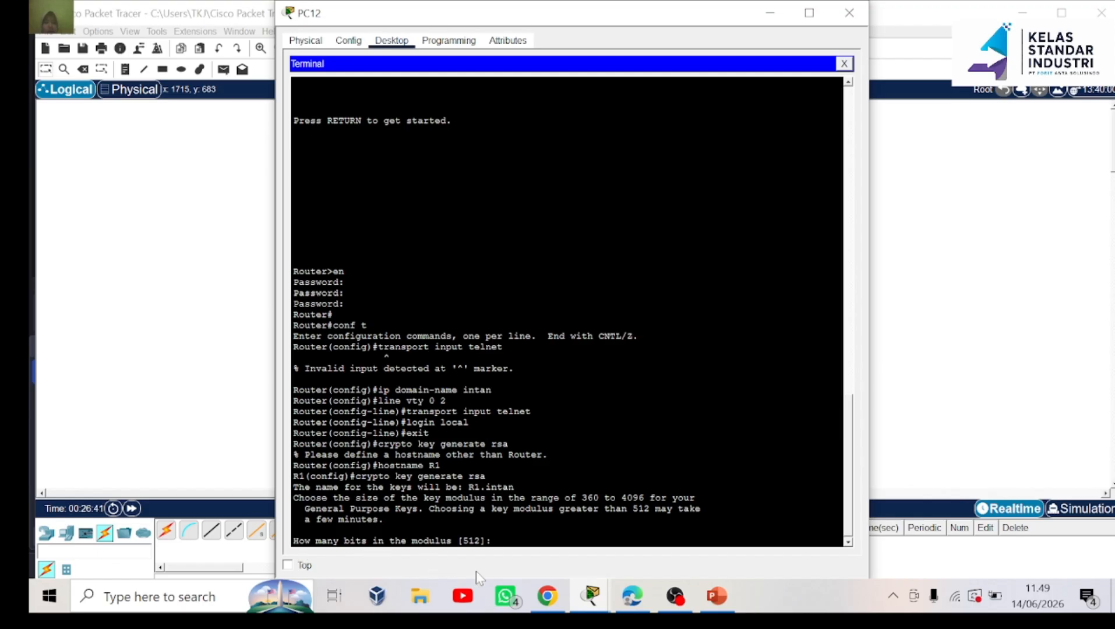
{"action": "type", "text": "1024"}
{"action": "key", "text": "Return"}
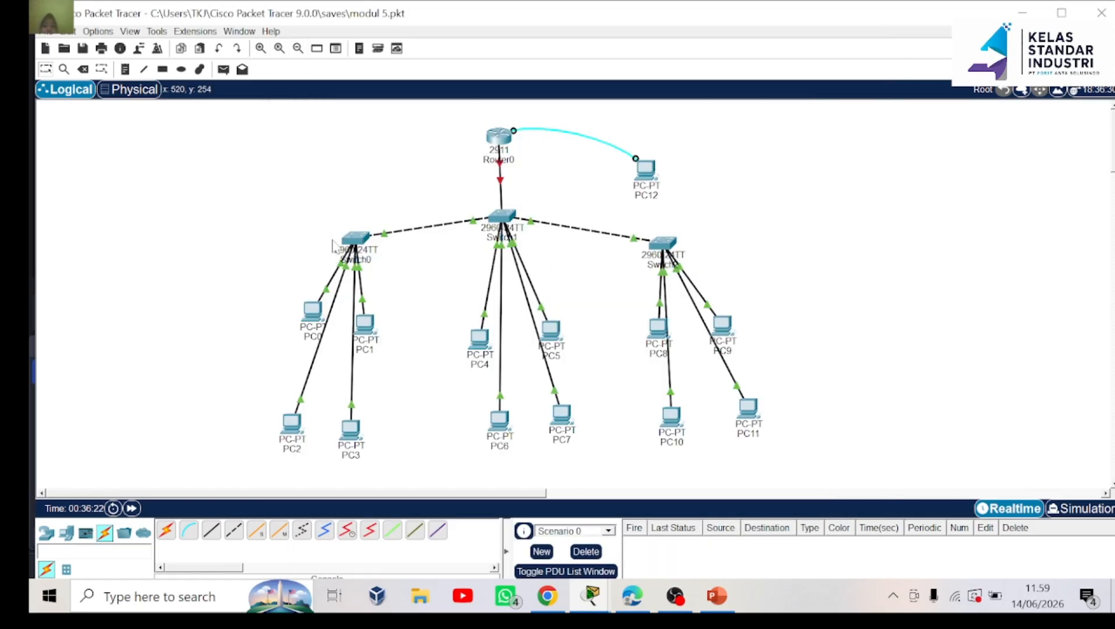
Ping 11.11.11.1 from PC1's Command Prompt
{"action": "left_click", "coordinate": [374, 325]}
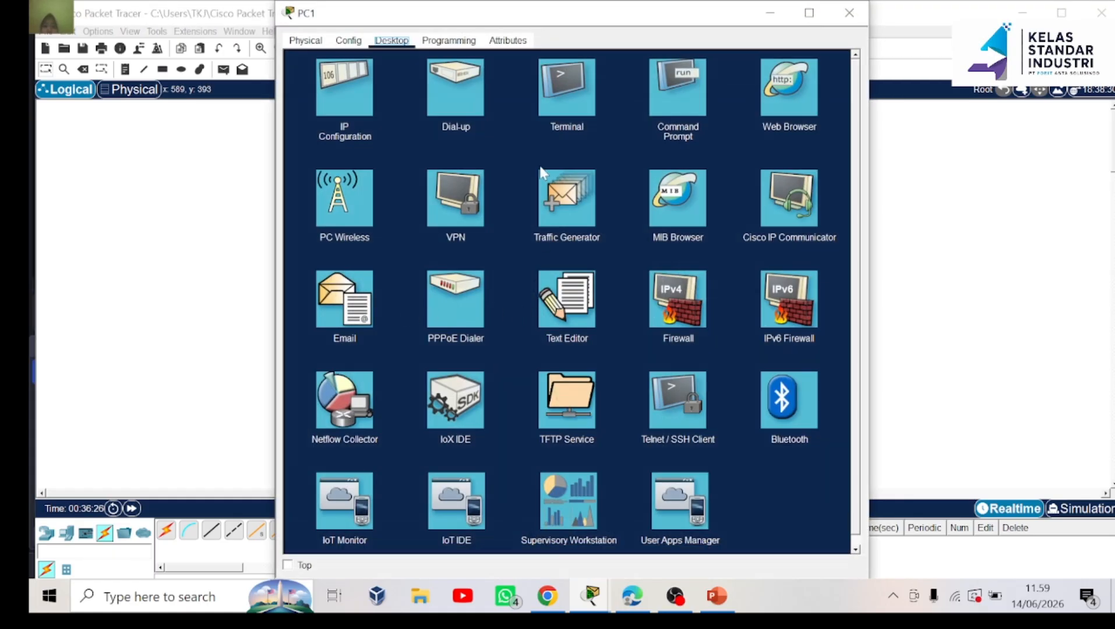
{"action": "left_click", "coordinate": [674, 96]}
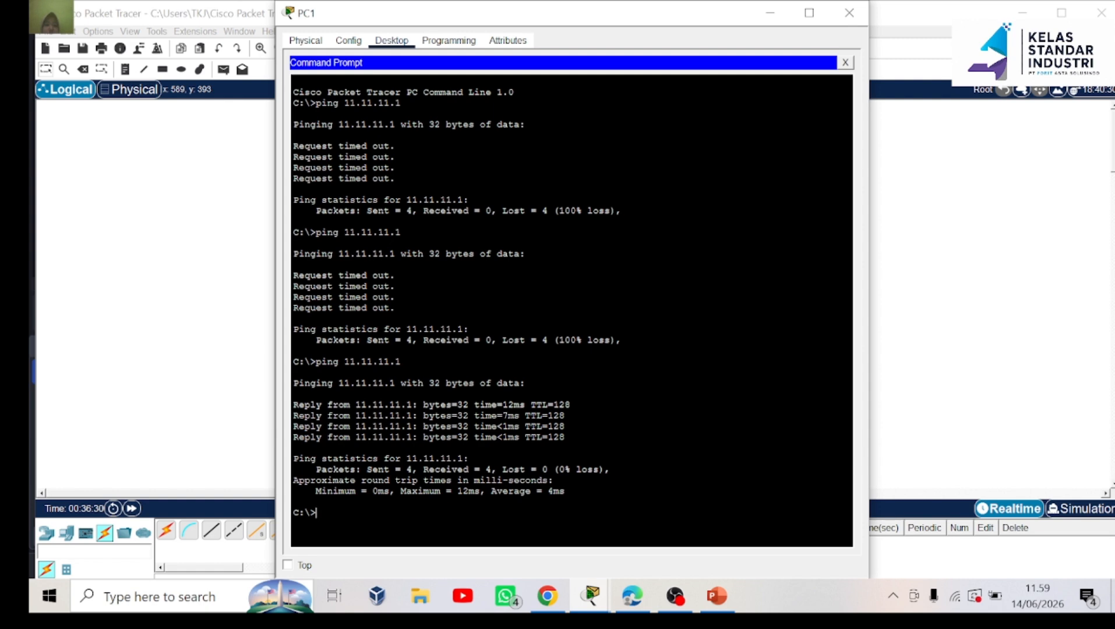
{"action": "type", "text": "ping 11.11.11.1"}
{"action": "key", "text": "Return"}
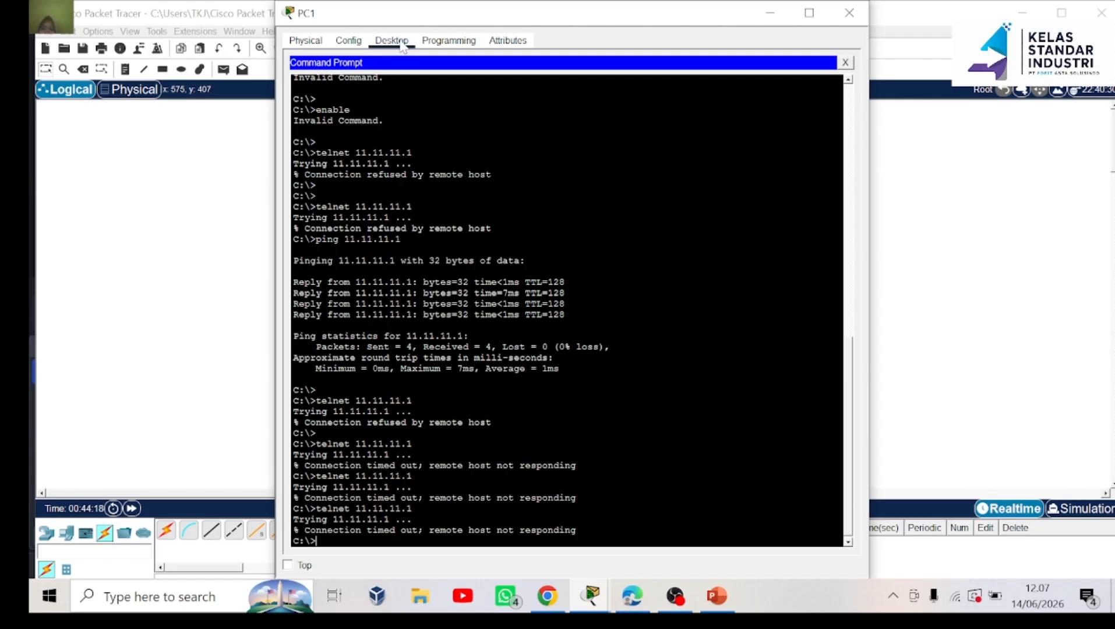
Set PC1's Telnet / SSH Client connection type to Telnet, then close PC1's window
{"action": "left_click", "coordinate": [844, 62]}
{"action": "scroll", "coordinate": [703, 240], "scroll_direction": "down", "scroll_amount": 1}
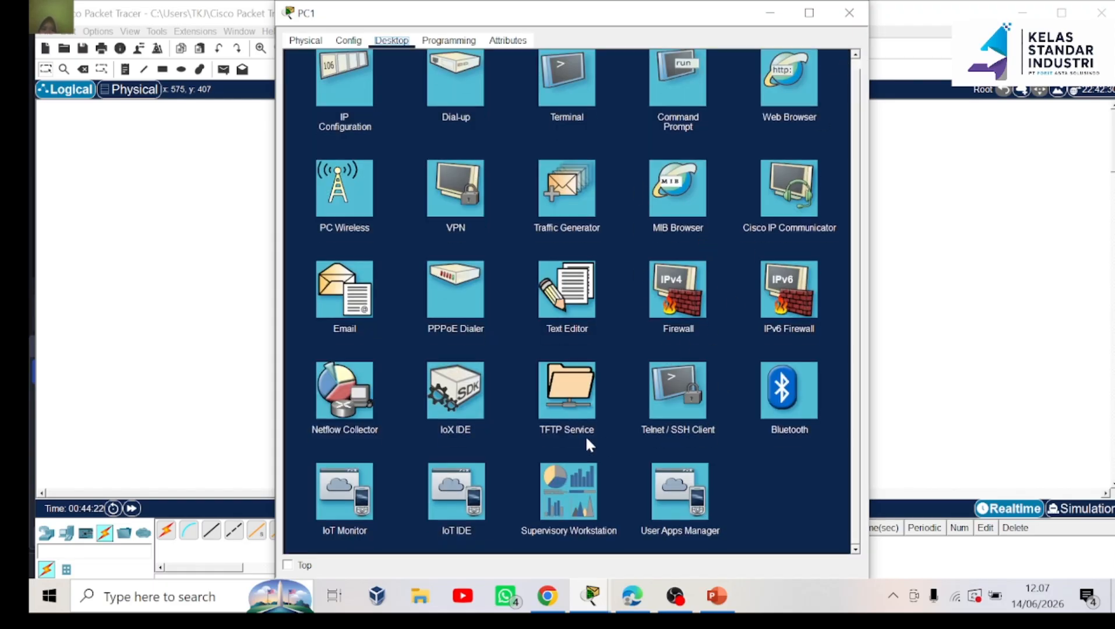
{"action": "left_click", "coordinate": [693, 392]}
{"action": "left_click", "coordinate": [460, 99]}
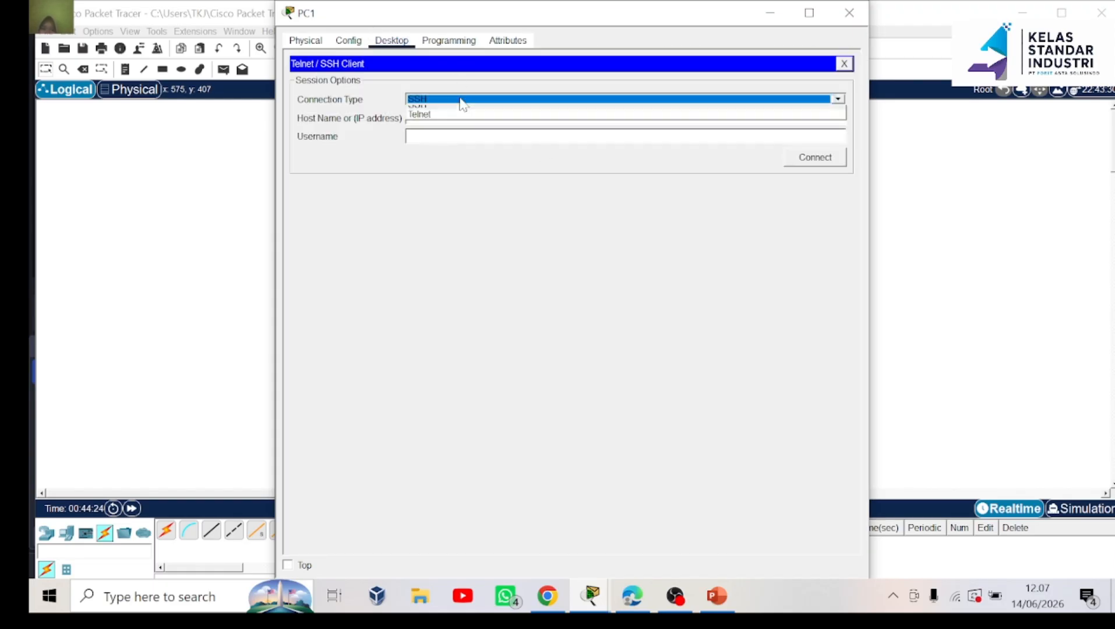
{"action": "left_click", "coordinate": [427, 116]}
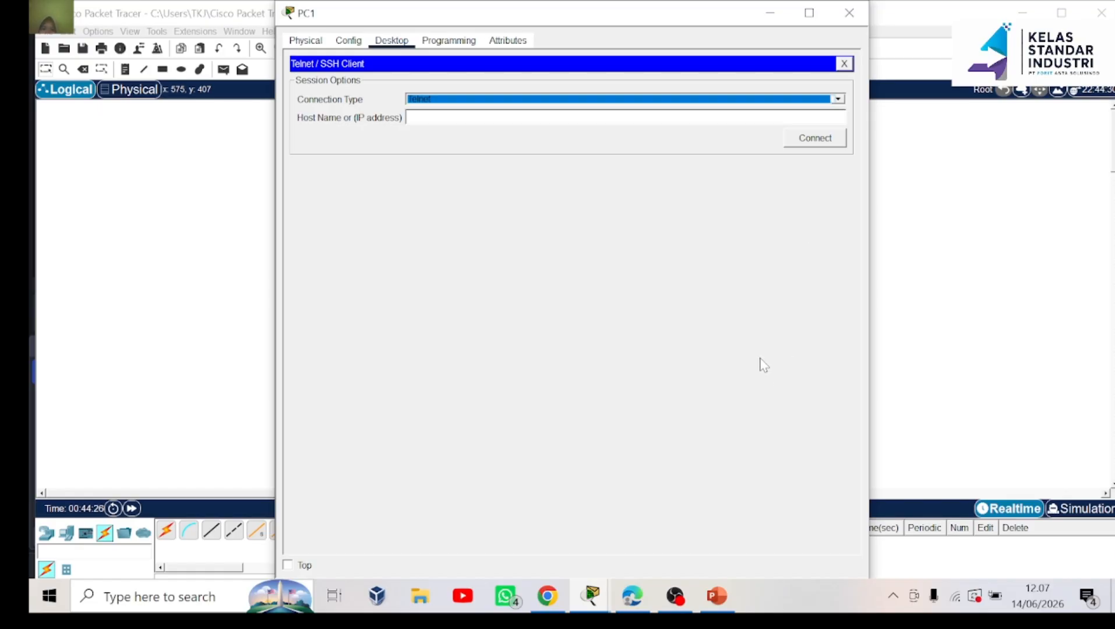
{"action": "left_click", "coordinate": [770, 13]}
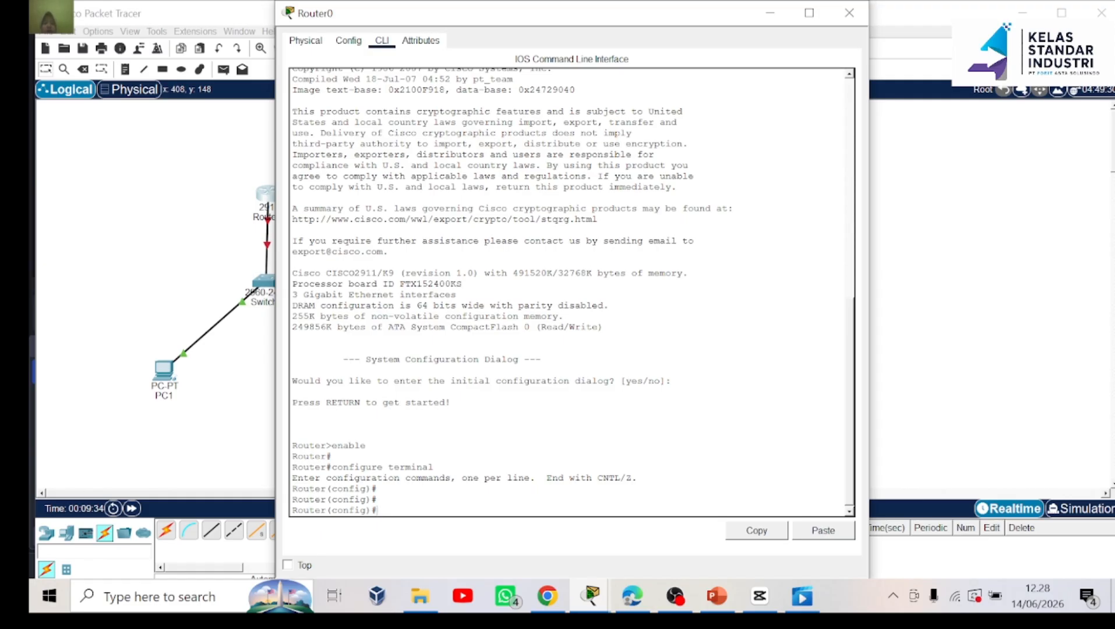
Rename the router to 'intan' and give it an enable secret password
{"action": "type", "text": "hostname intan"}
{"action": "key", "text": "Return"}
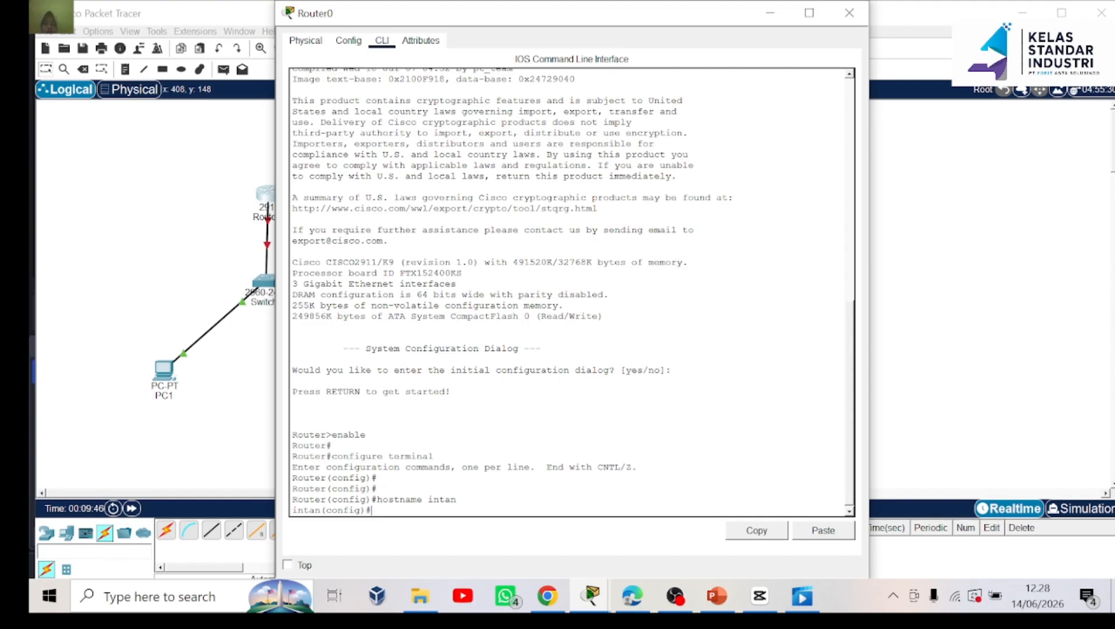
{"action": "type", "text": "enable secret 123"}
{"action": "key", "text": "Return"}
Set the router's domain name to sid and begin the local username command
{"action": "type", "text": "ip domain"}
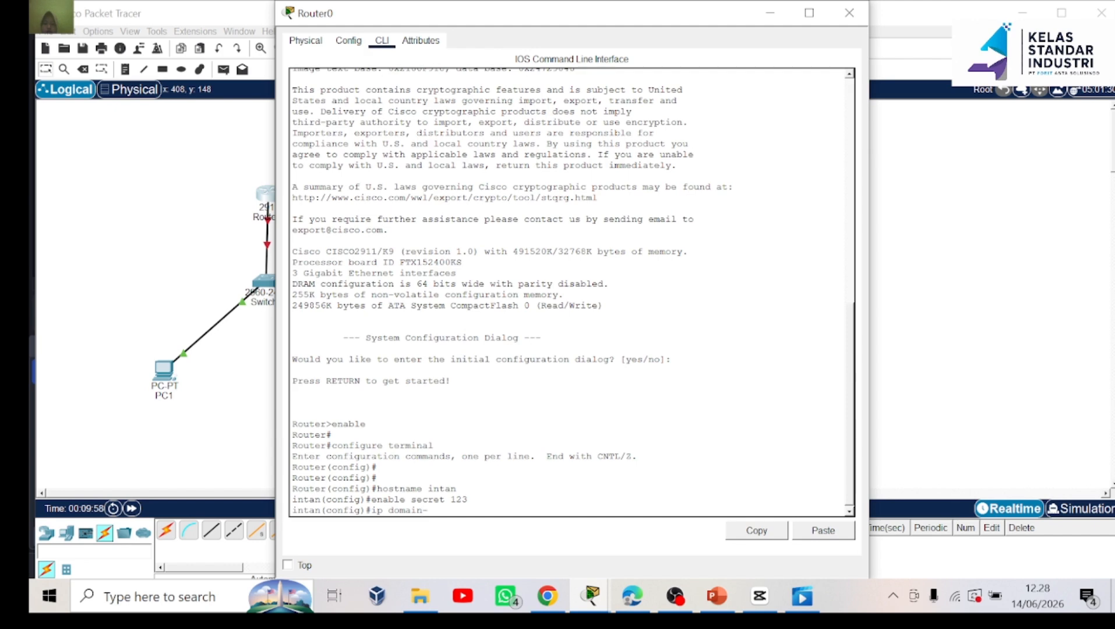
{"action": "type", "text": "-name sid.net"}
{"action": "key", "text": "BackSpace"}
{"action": "key", "text": "BackSpace"}
{"action": "key", "text": "BackSpace"}
{"action": "key", "text": "BackSpace"}
{"action": "key", "text": "Return"}
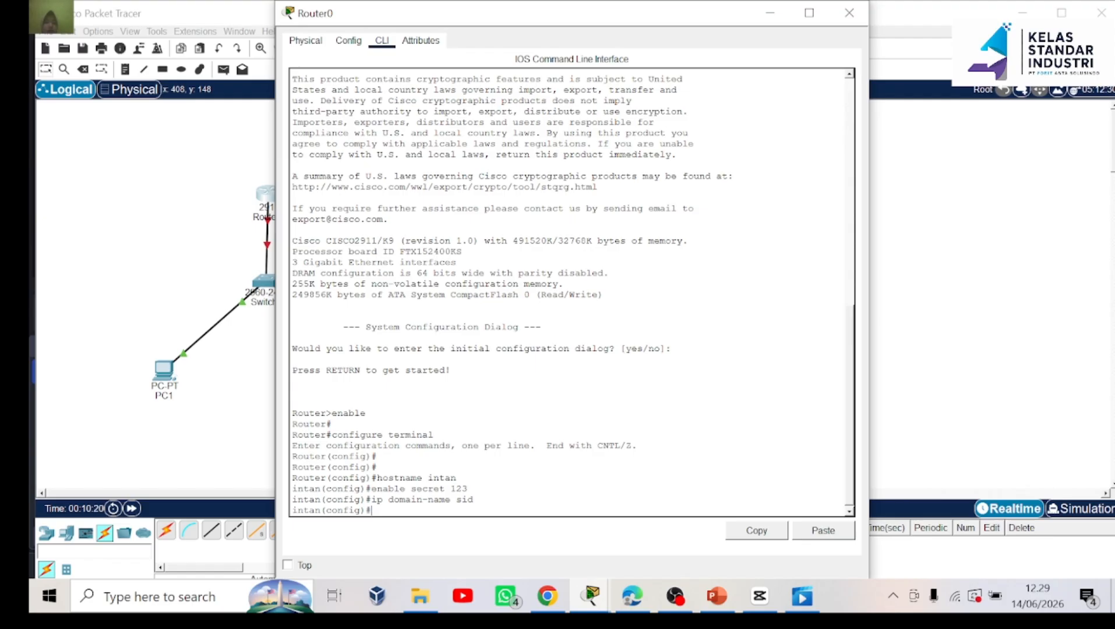
{"action": "type", "text": "username ciscosecr"}
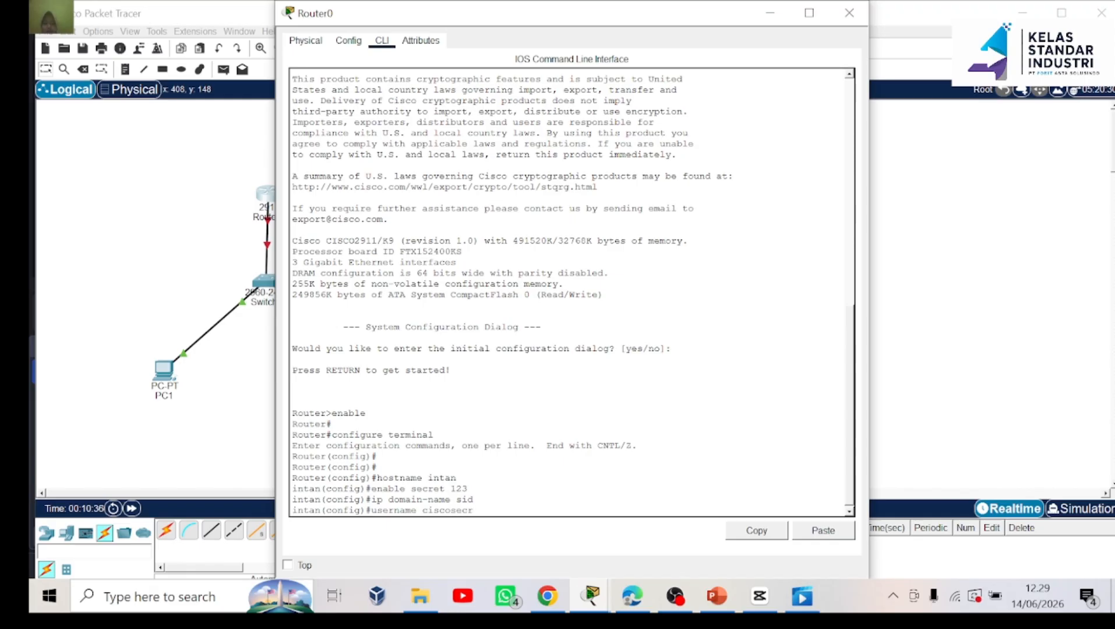
{"action": "key", "text": "BackSpace"}
{"action": "key", "text": "BackSpace"}
{"action": "key", "text": "BackSpace"}
{"action": "key", "text": "BackSpace"}
Finish creating the local user with its secret password
{"action": "type", "text": "secret 123"}
{"action": "type", "text": "4"}
{"action": "key", "text": "Return"}
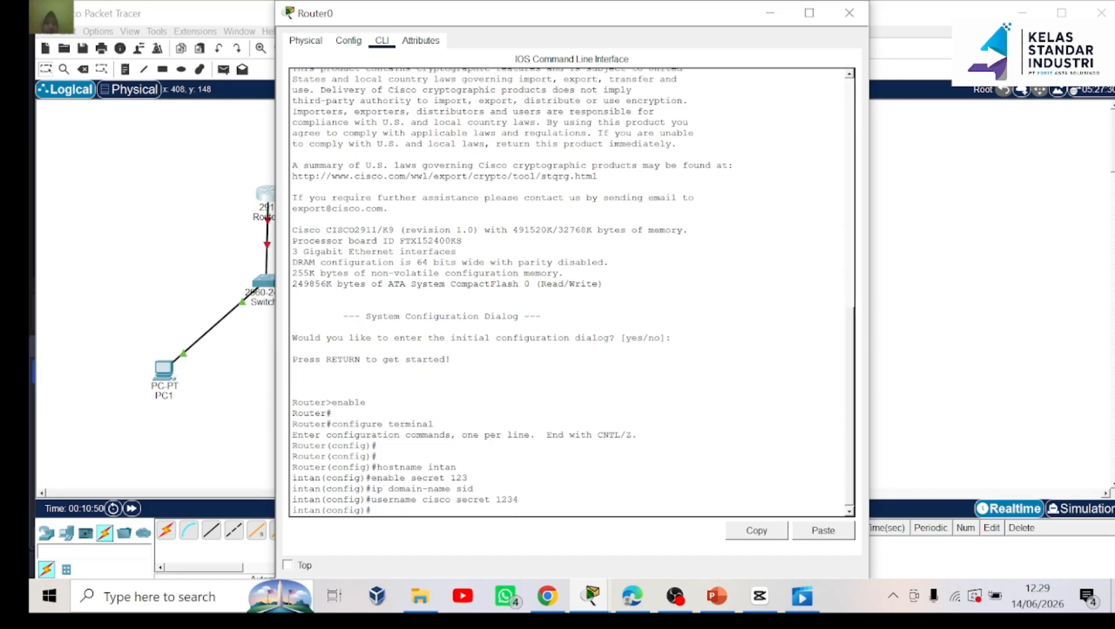
Restrict vty lines 0 4 to SSH with local login, then leave line configuration
{"action": "type", "text": "line vty 0 4"}
{"action": "key", "text": "Return"}
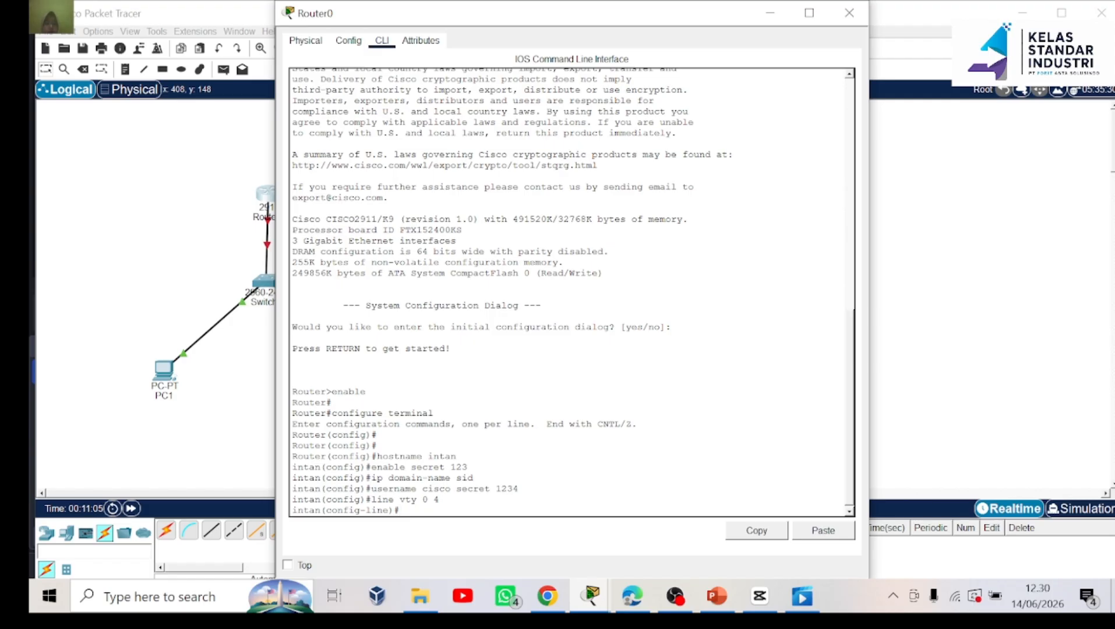
{"action": "type", "text": "transport inp"}
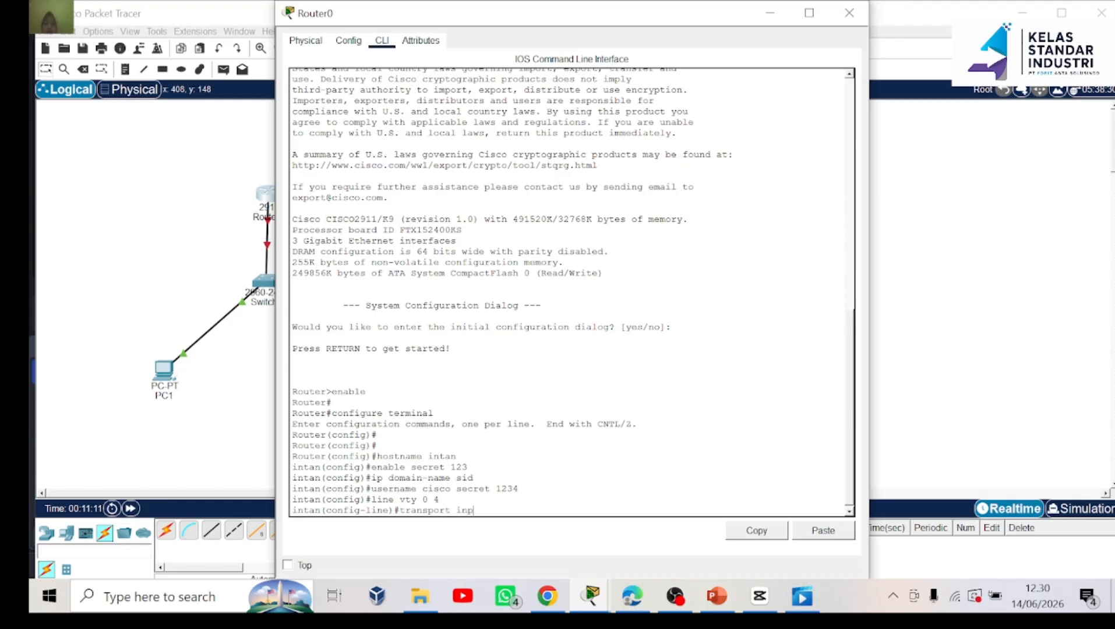
{"action": "type", "text": "ut ssh"}
{"action": "key", "text": "Return"}
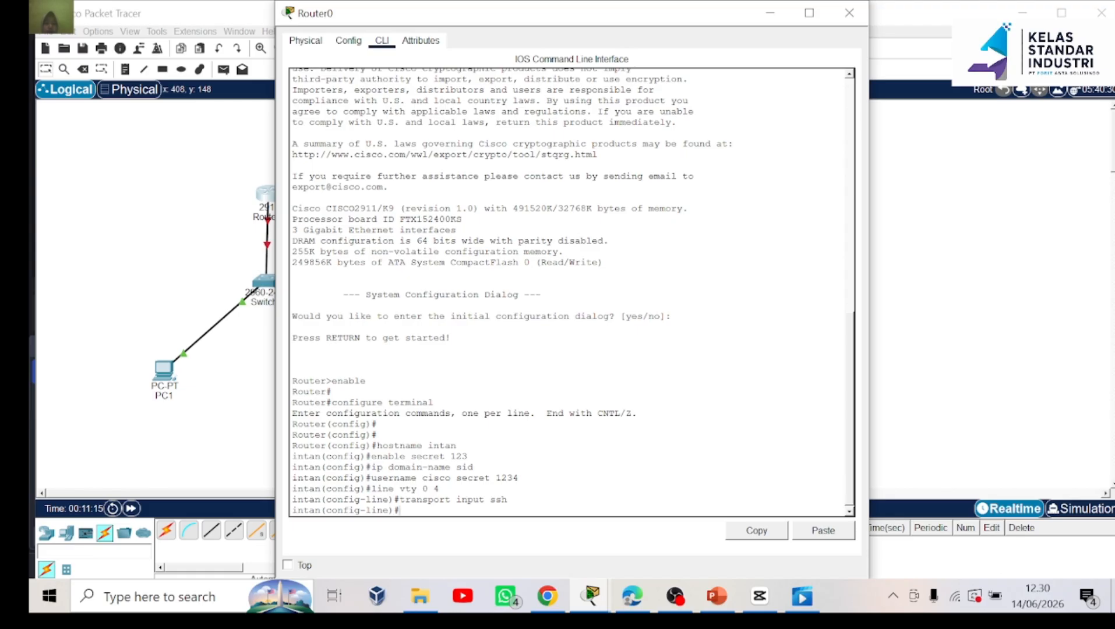
{"action": "type", "text": "login local"}
{"action": "key", "text": "Return"}
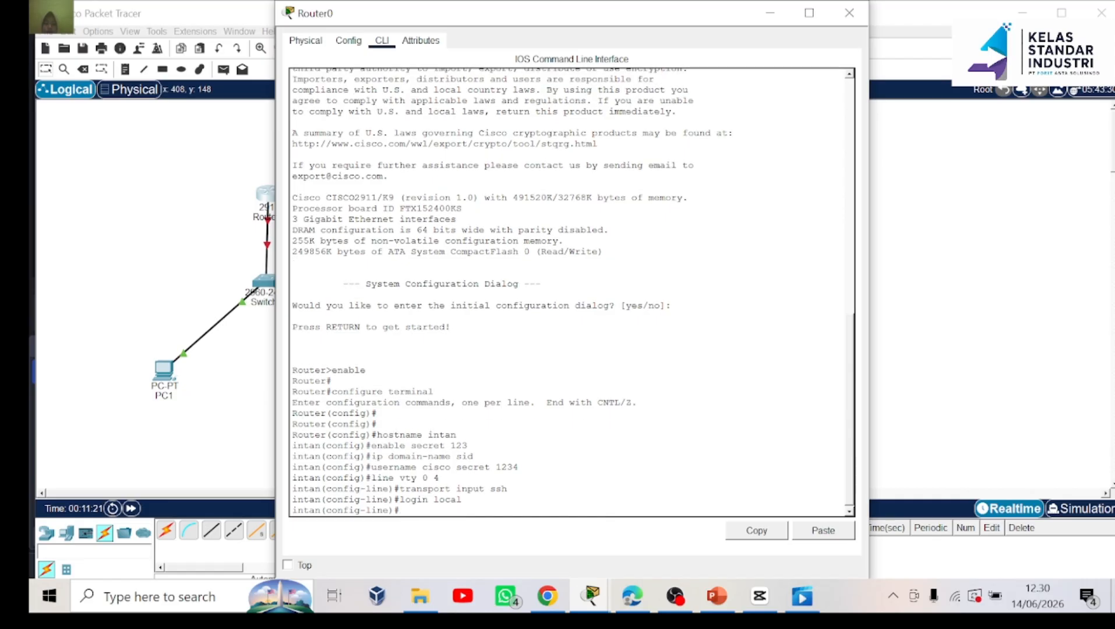
{"action": "type", "text": "exit"}
{"action": "key", "text": "Return"}
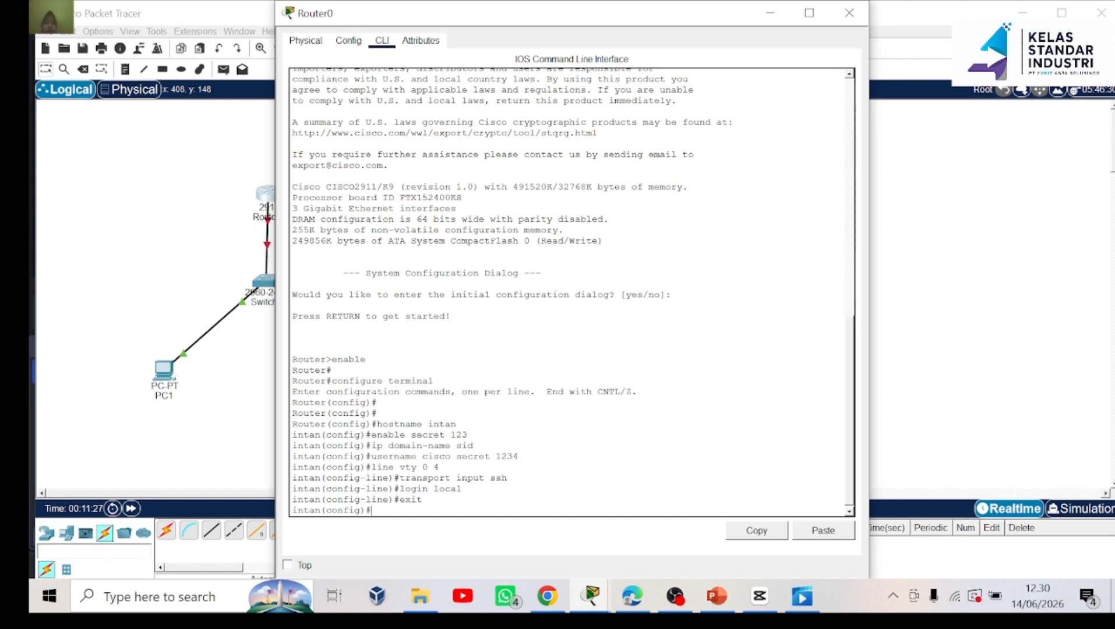
Generate RSA keys with a 1024-bit modulus
{"action": "type", "text": "crypto key genera"}
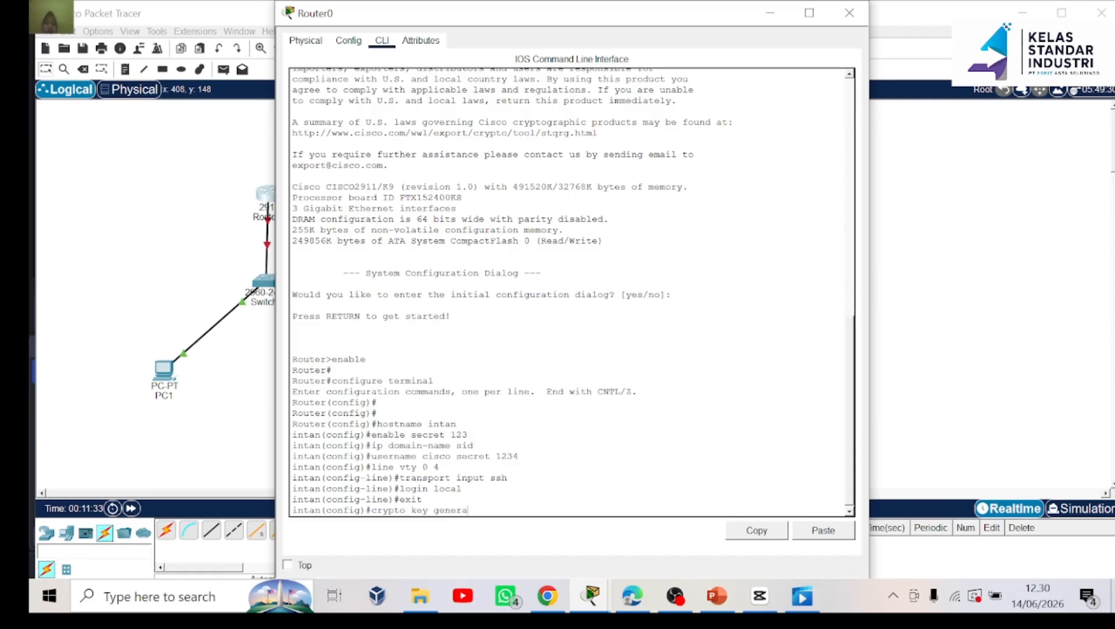
{"action": "type", "text": "te rsa"}
{"action": "key", "text": "Return"}
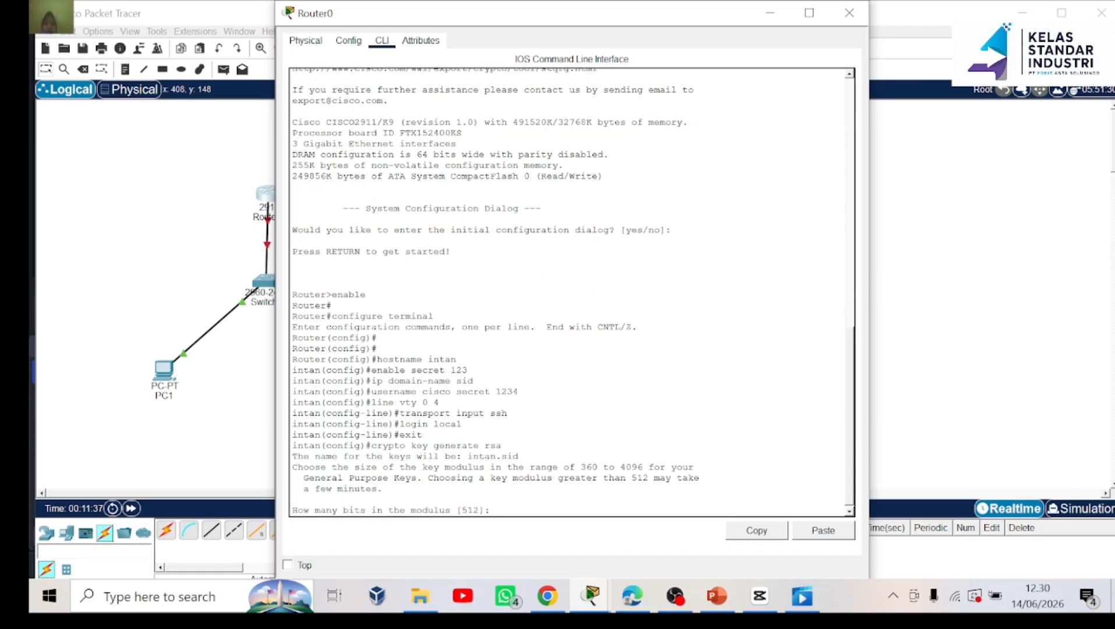
{"action": "type", "text": "1024"}
{"action": "key", "text": "Return"}
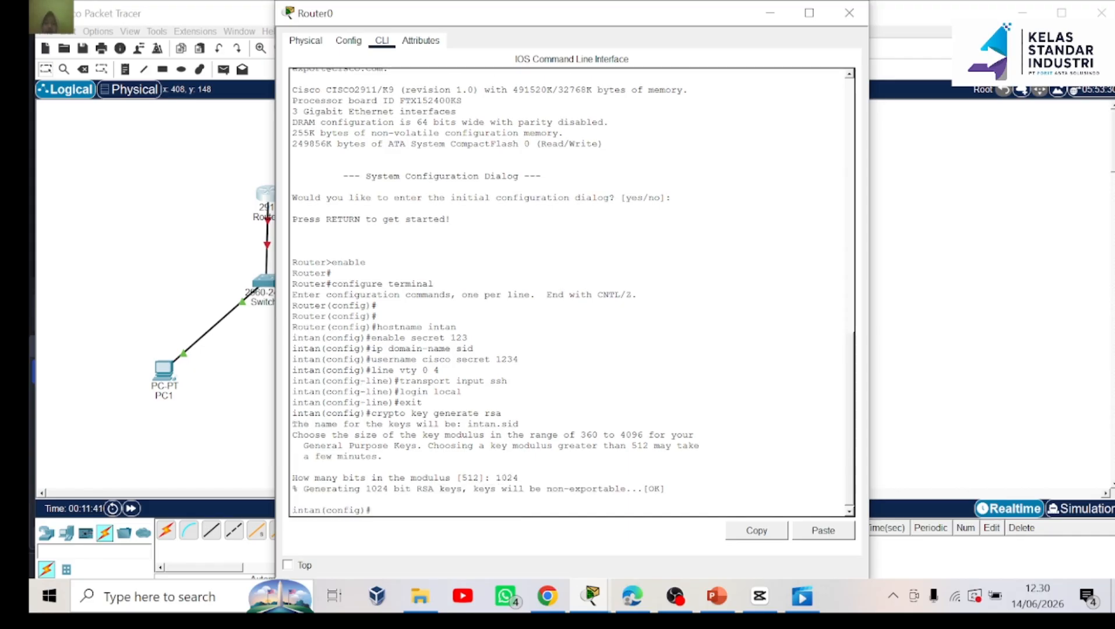
{"action": "scroll", "coordinate": [571, 291], "scroll_direction": "up", "scroll_amount": 1}
{"action": "left_click", "coordinate": [778, 14]}
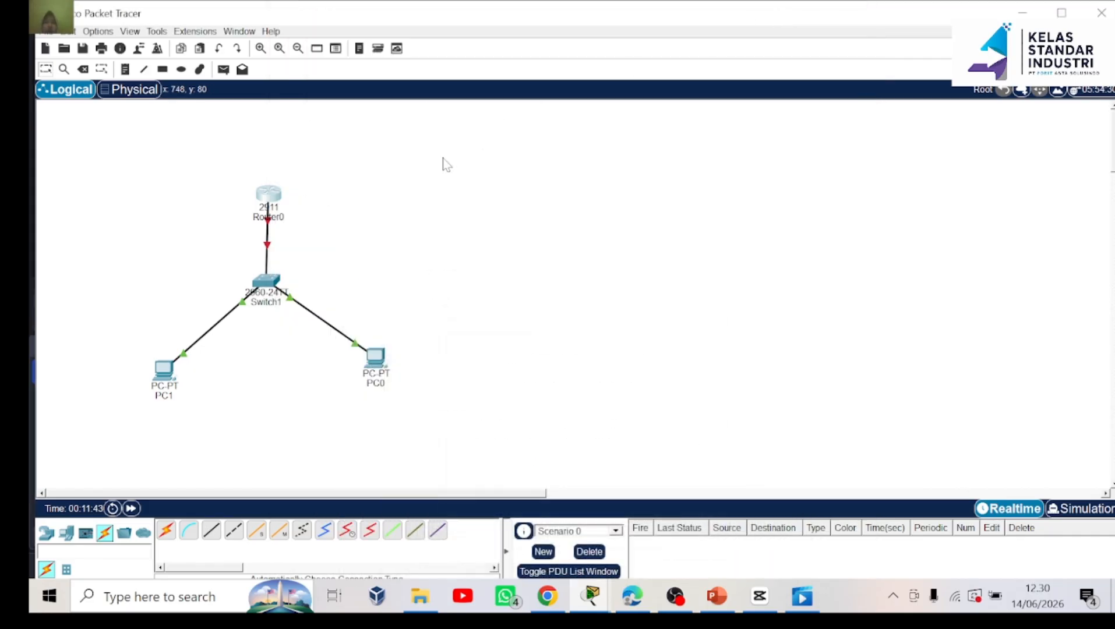
{"action": "left_click", "coordinate": [164, 370]}
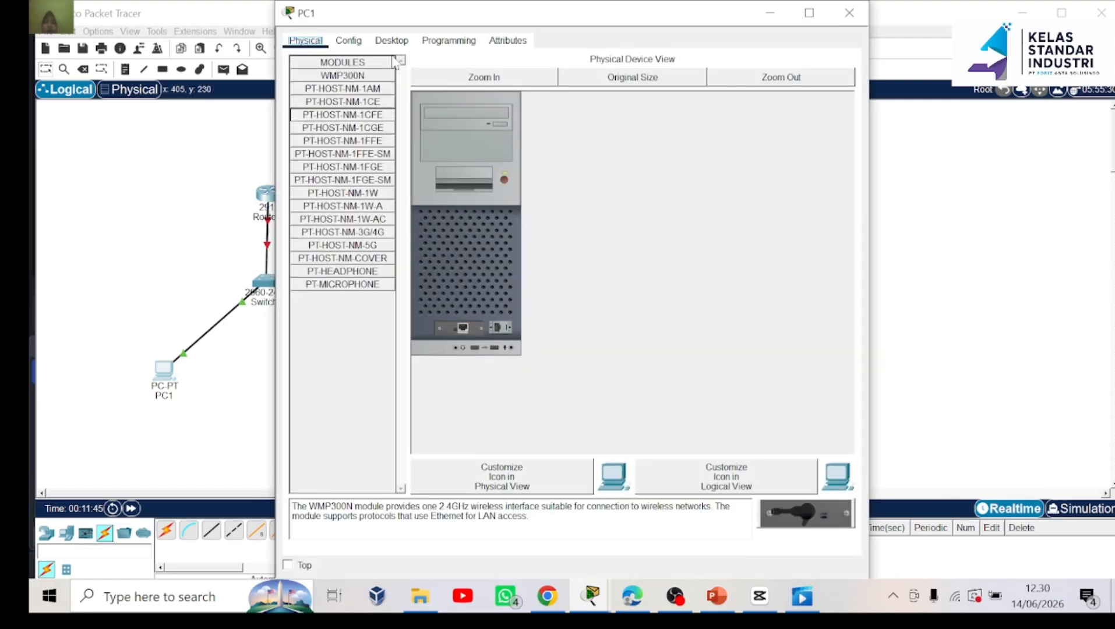
{"action": "left_click", "coordinate": [392, 41]}
{"action": "scroll", "coordinate": [691, 311], "scroll_direction": "down", "scroll_amount": 1}
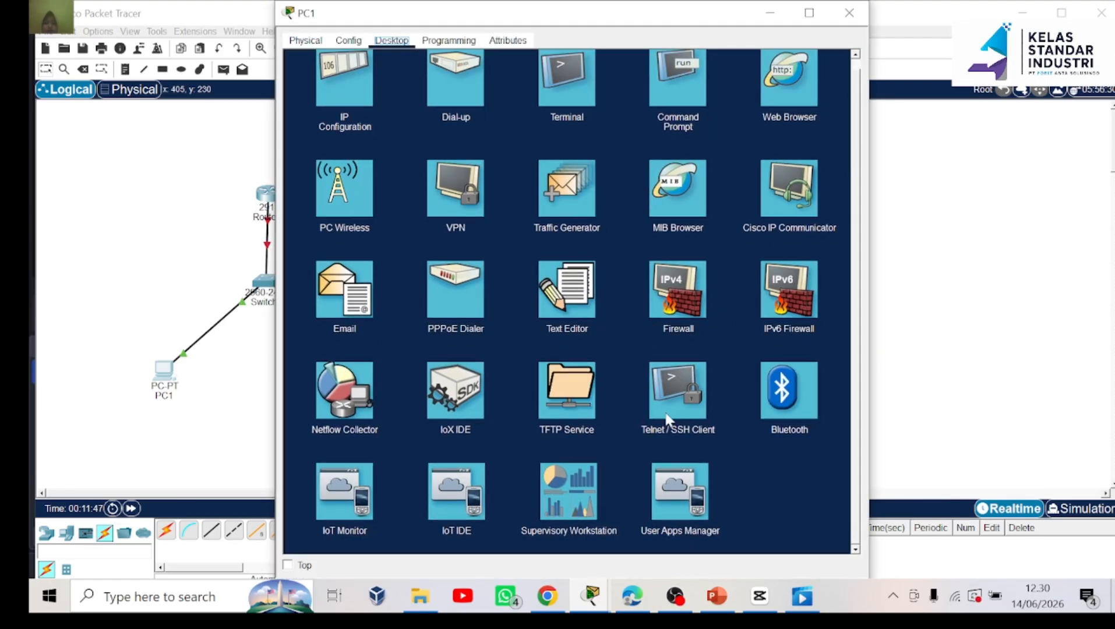
{"action": "left_click", "coordinate": [694, 411]}
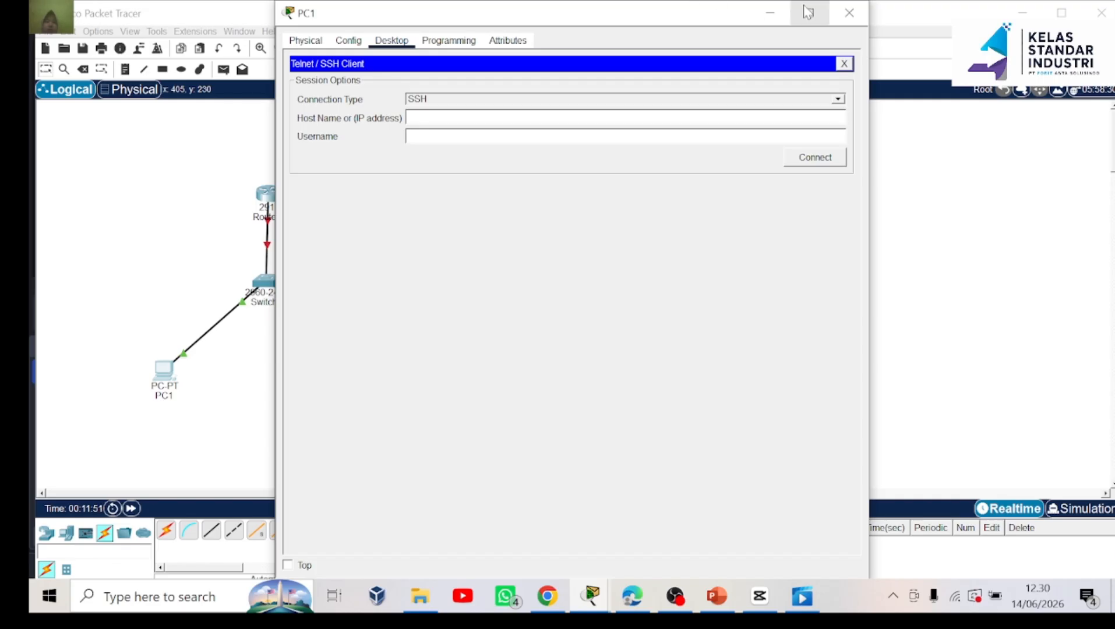
{"action": "left_click", "coordinate": [849, 13]}
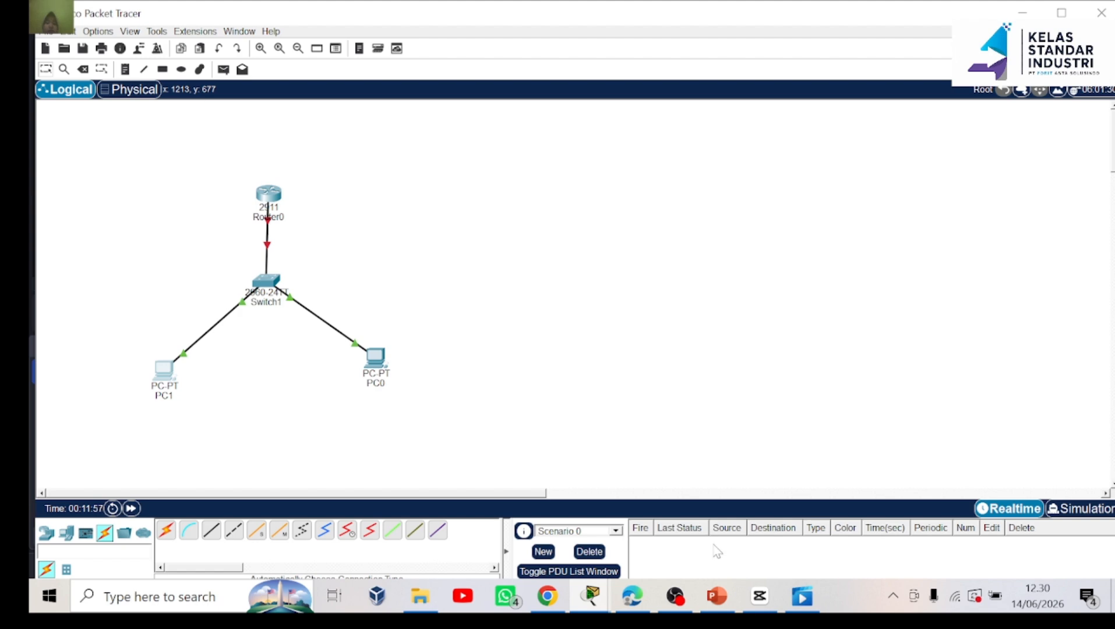
{"action": "mouse_move", "coordinate": [681, 612]}
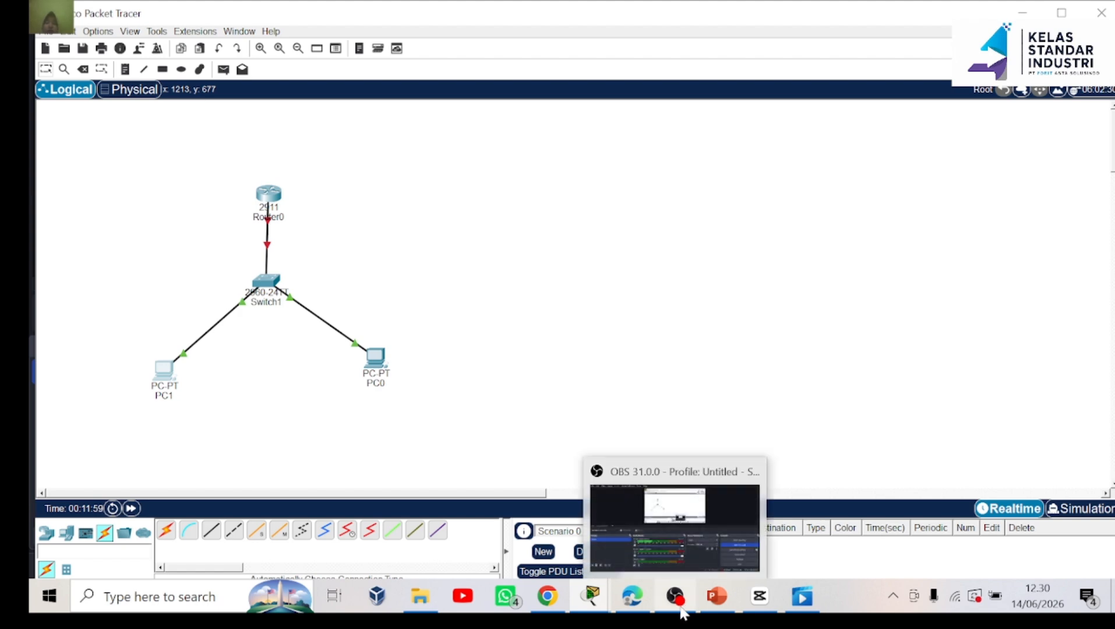